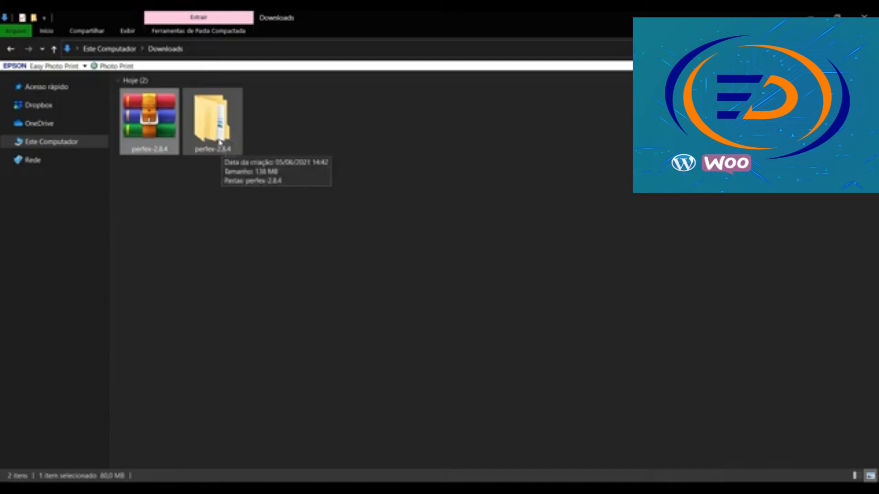
# In File Explorer, open perfex-2.8.4, then the inner perfex-2.8.4, then the perfex_crm folder
pyautogui.doubleClick(220, 143)
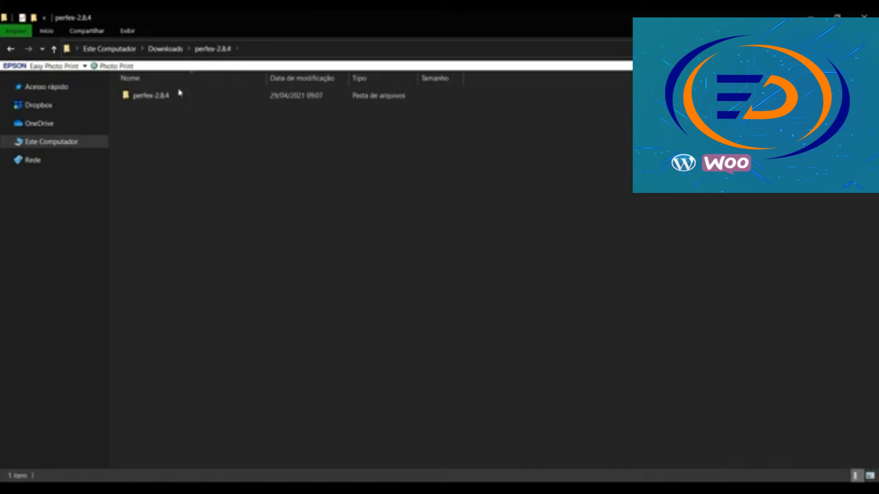
pyautogui.doubleClick(170, 97)
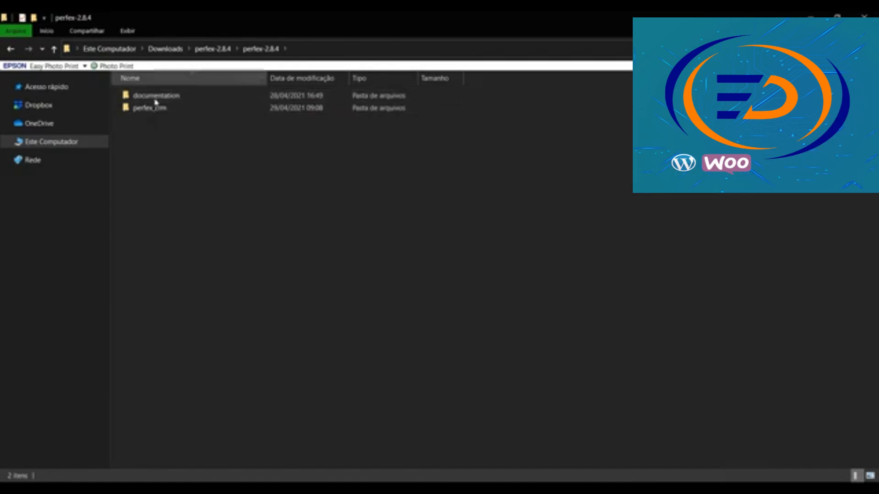
pyautogui.doubleClick(177, 109)
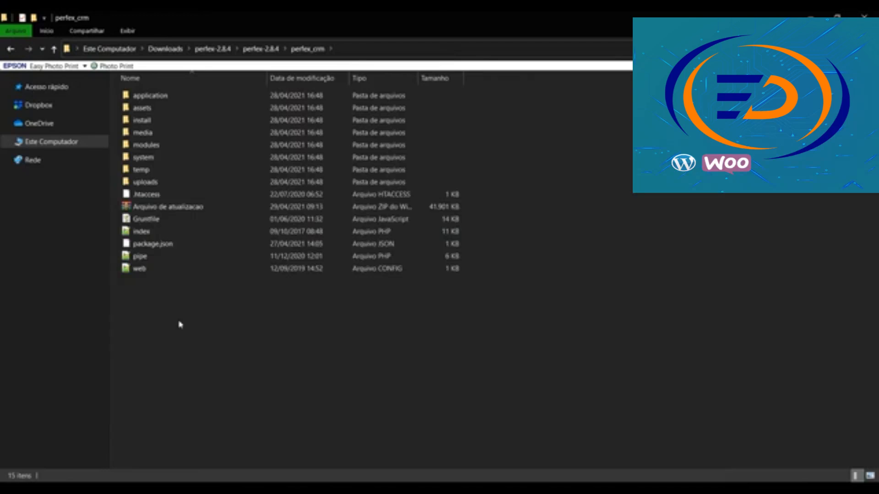
# Compress all 15 perfex_crm items into a WinRAR ZIP archive, perfex_crm.zip, then switch to the browser
pyautogui.moveTo(255, 348); pyautogui.dragTo(136, 85)
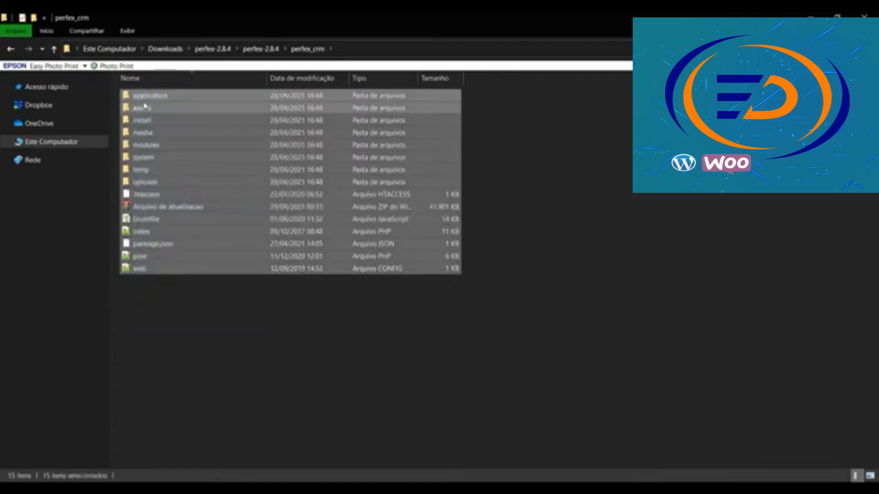
pyautogui.rightClick(146, 107)
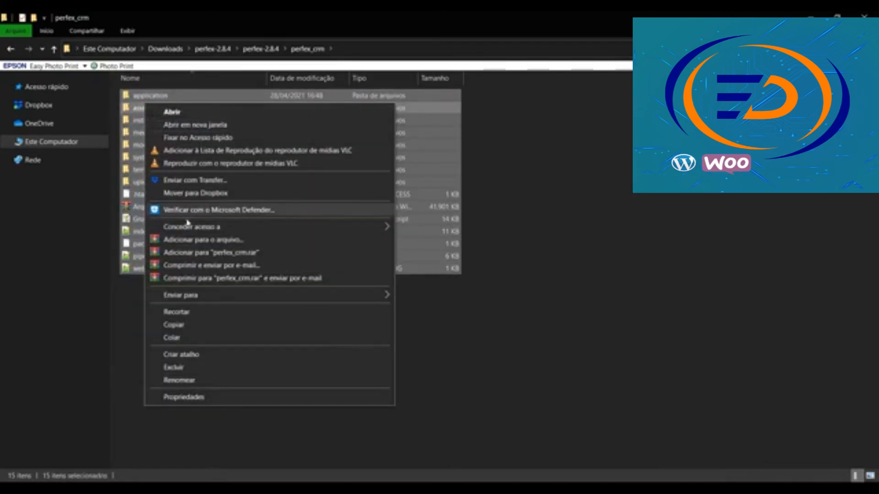
pyautogui.click(681, 341)
pyautogui.moveTo(463, 350); pyautogui.dragTo(162, 97)
pyautogui.rightClick(162, 97)
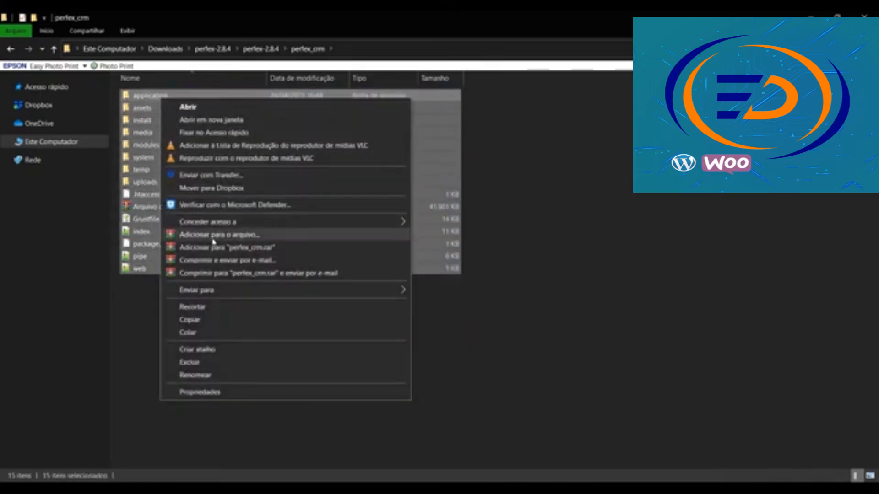
pyautogui.click(213, 236)
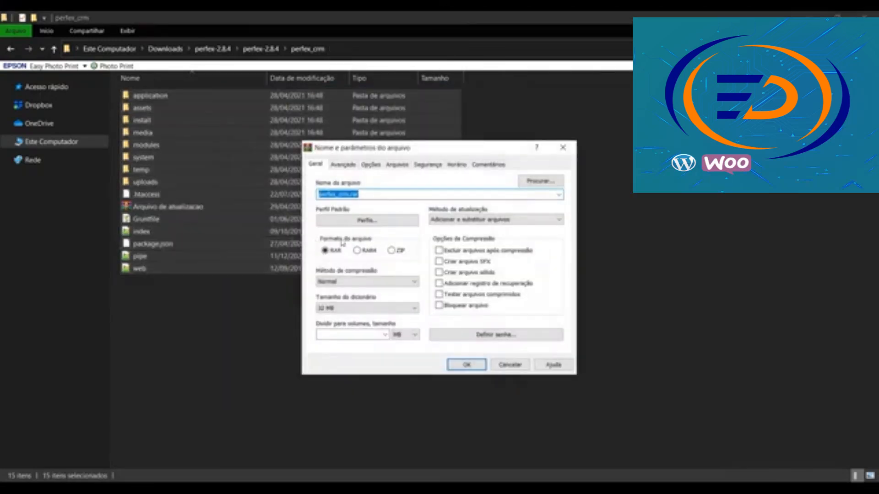
pyautogui.click(393, 251)
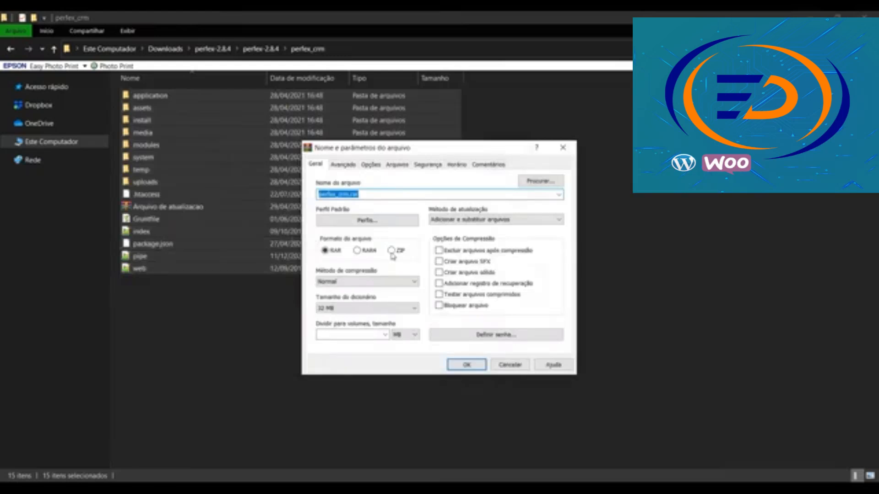
pyautogui.click(467, 365)
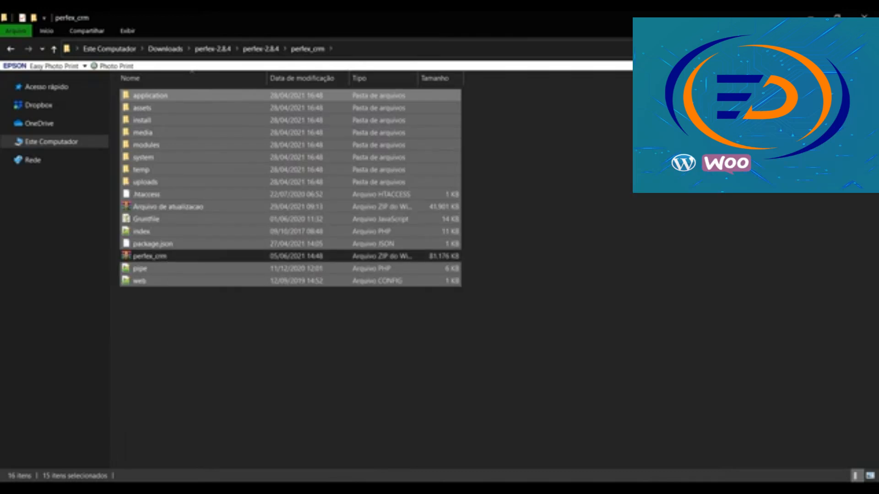
pyautogui.hotkey('alt', 'Tab')
# From the cPanel home page, open Gerenciador de arquivos to list the site's root files
pyautogui.click(55, 21)
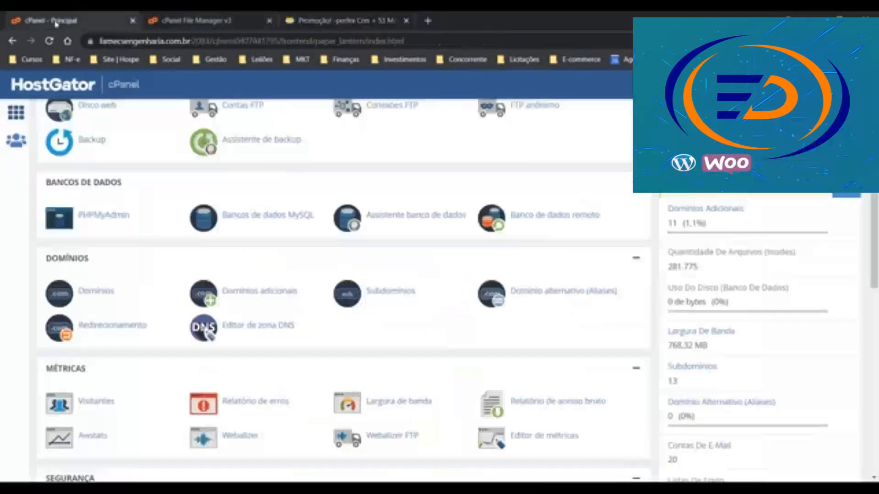
pyautogui.scroll(6, 117, 129)
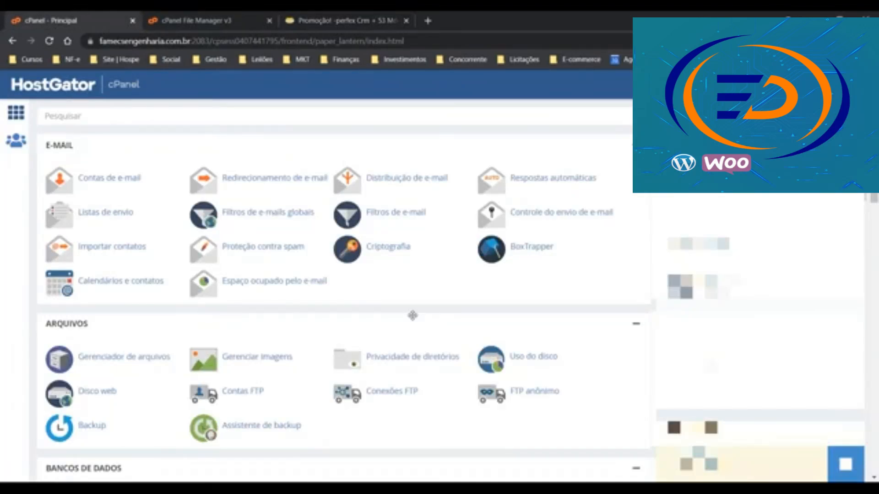
pyautogui.scroll(-1, 122, 190)
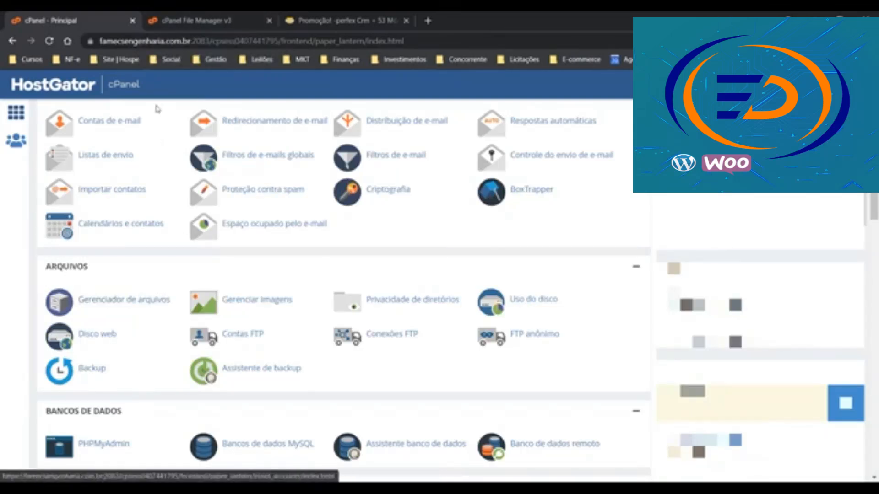
pyautogui.click(217, 21)
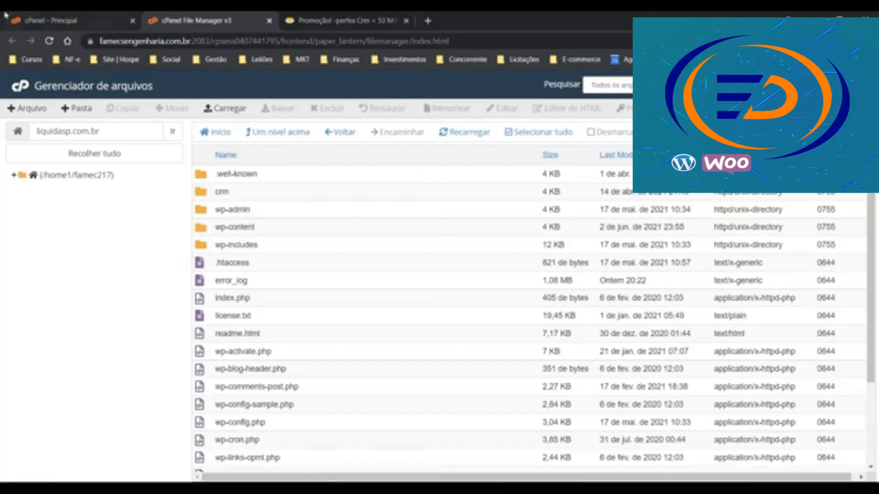
# Create a folder named perfexcrm in the site root and open it
pyautogui.click(79, 109)
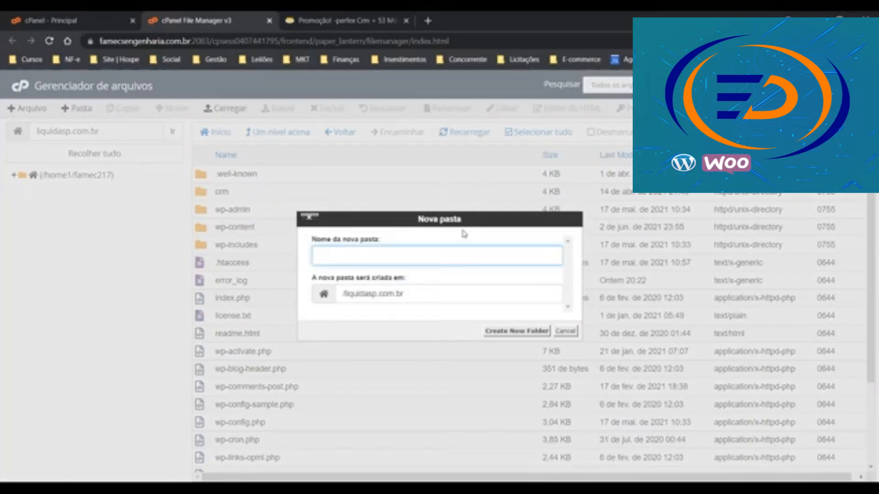
pyautogui.write('perfe')
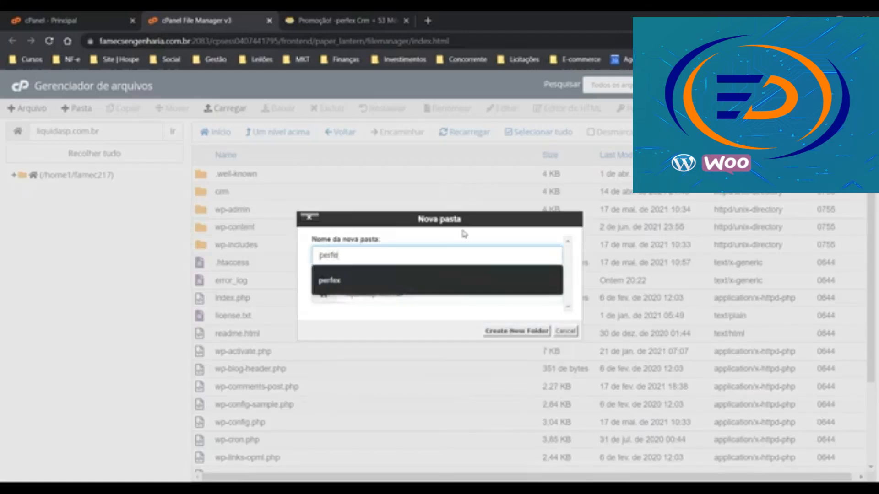
pyautogui.write('xcrm')
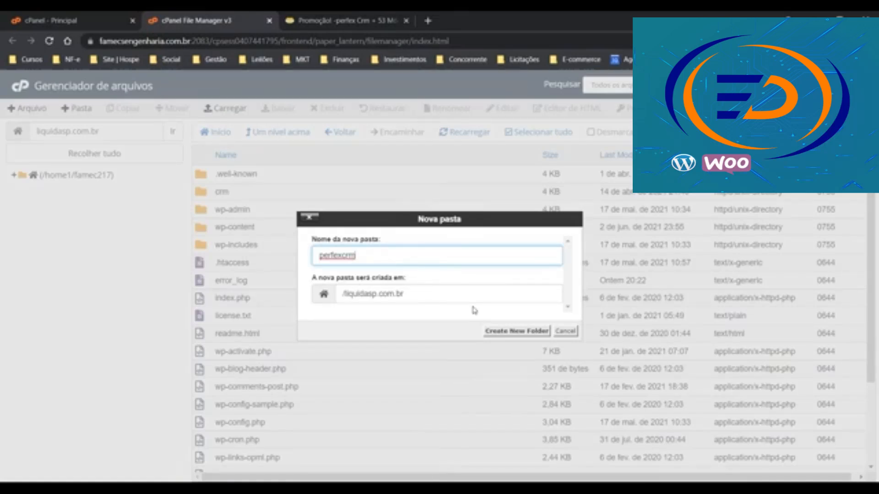
pyautogui.click(491, 331)
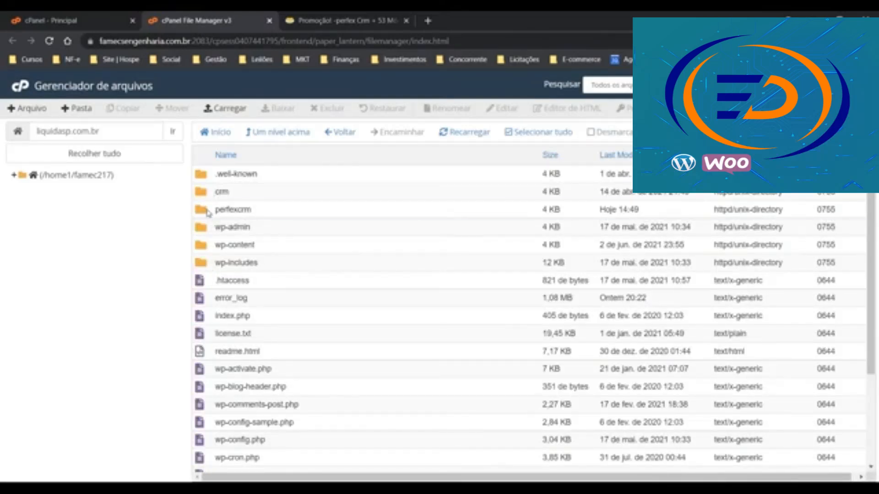
pyautogui.doubleClick(207, 213)
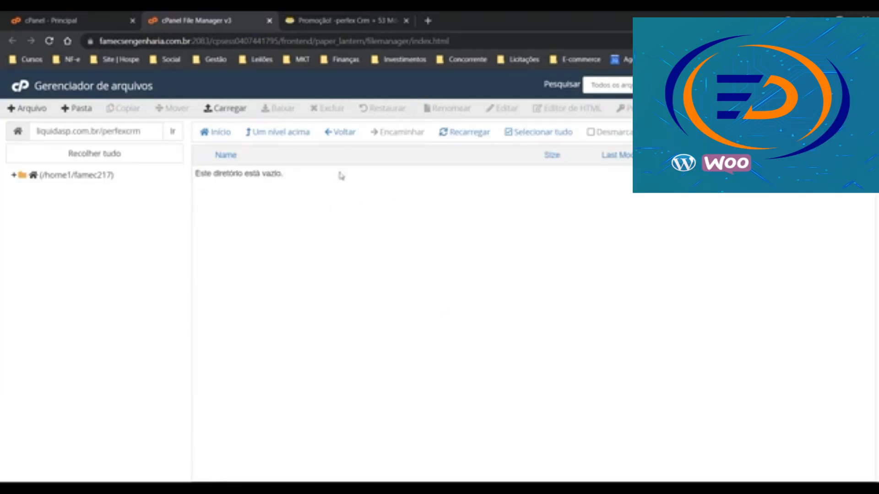
# Upload perfex_crm.zip from Downloads > perfex-2.8.4 > perfex-2.8.4 > perfex_crm, then return to cPanel home
pyautogui.click(219, 109)
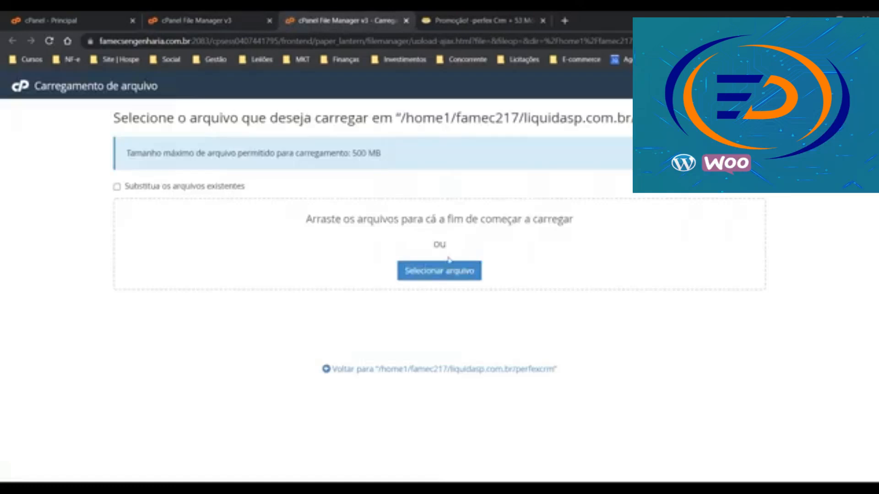
pyautogui.click(444, 272)
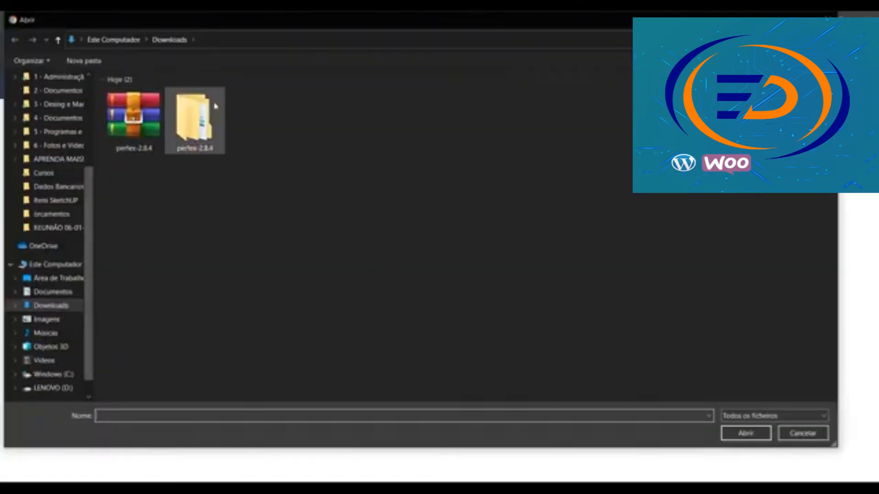
pyautogui.doubleClick(192, 128)
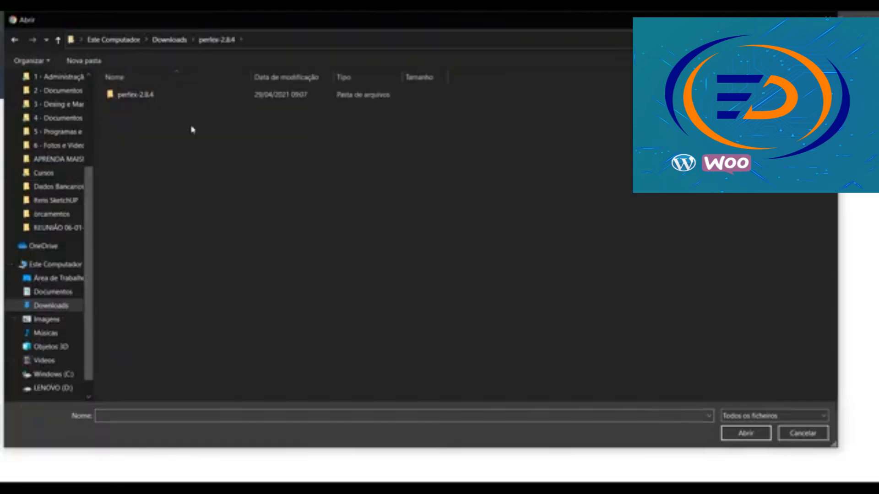
pyautogui.doubleClick(125, 95)
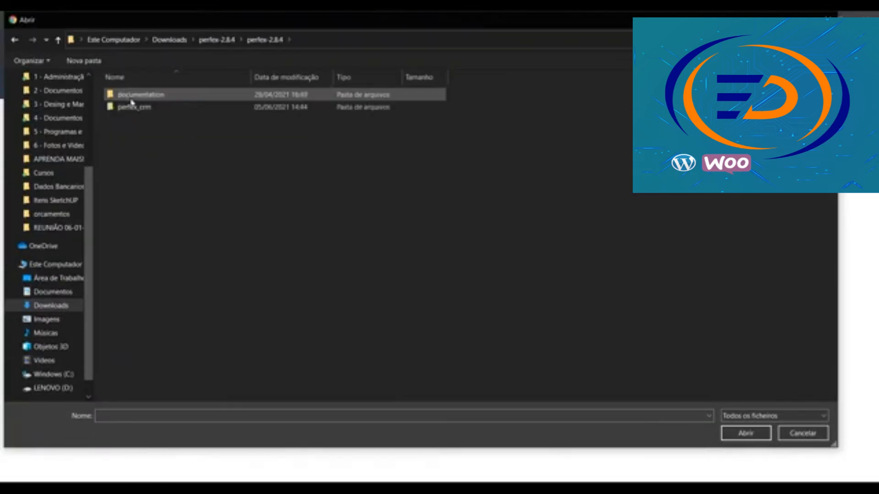
pyautogui.click(130, 109)
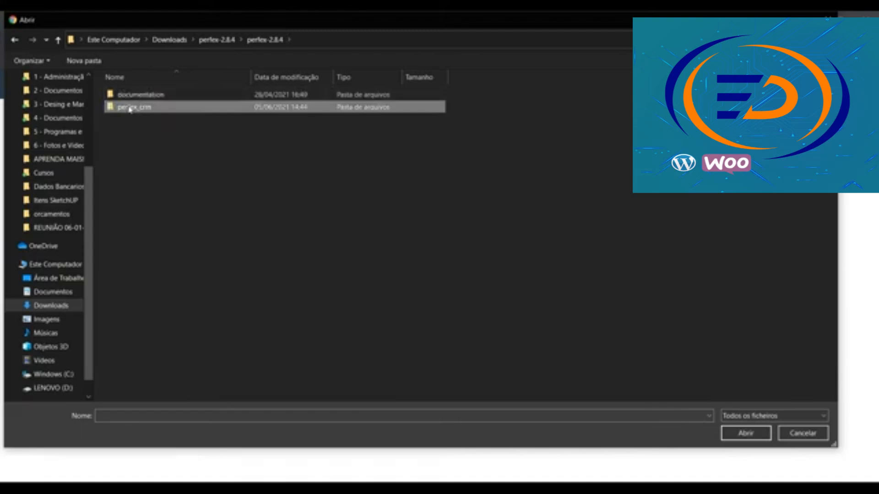
pyautogui.doubleClick(130, 109)
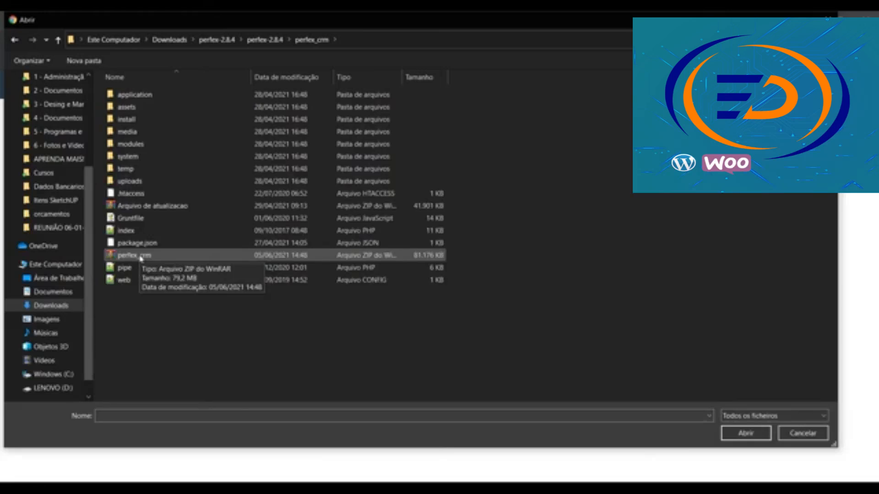
pyautogui.doubleClick(133, 255)
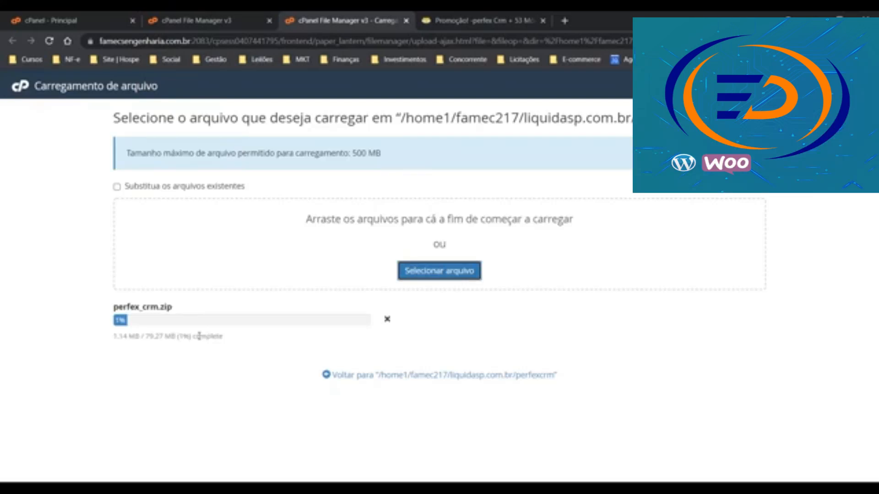
pyautogui.click(53, 15)
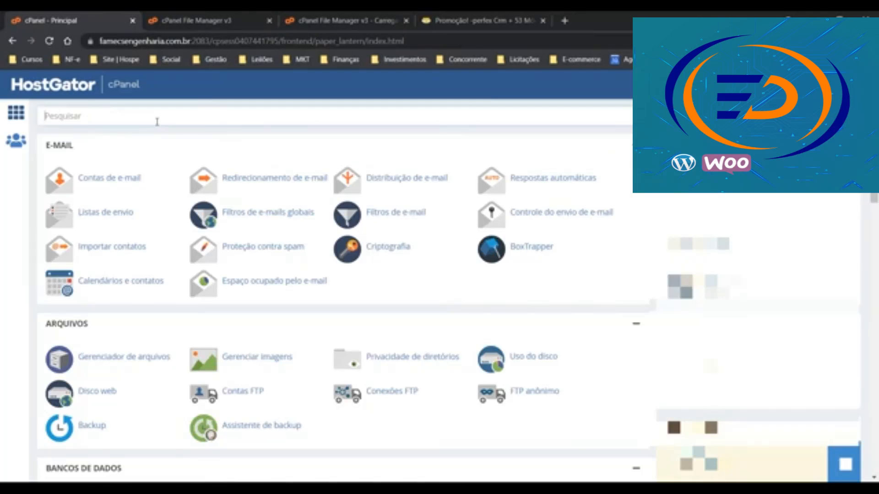
# In Alterar versão do PHP, tick liquidasp.com.br and keep its version at PHP 7.3
pyautogui.write('php')
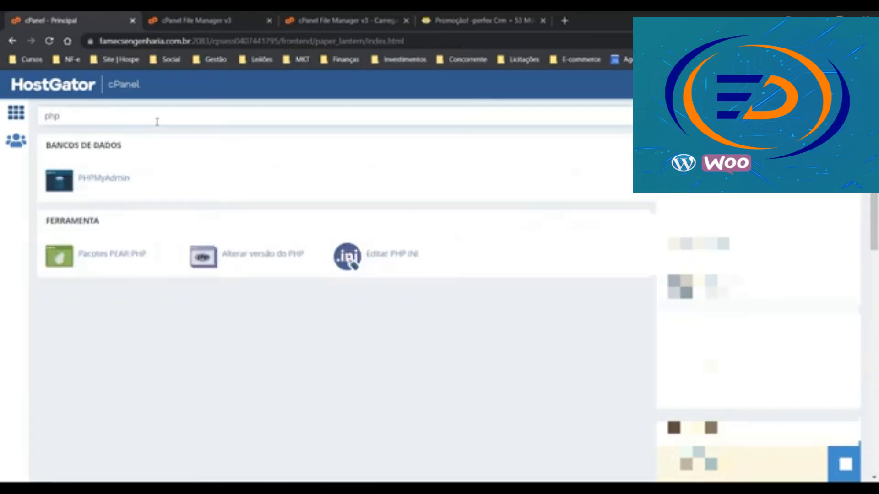
pyautogui.click(262, 260)
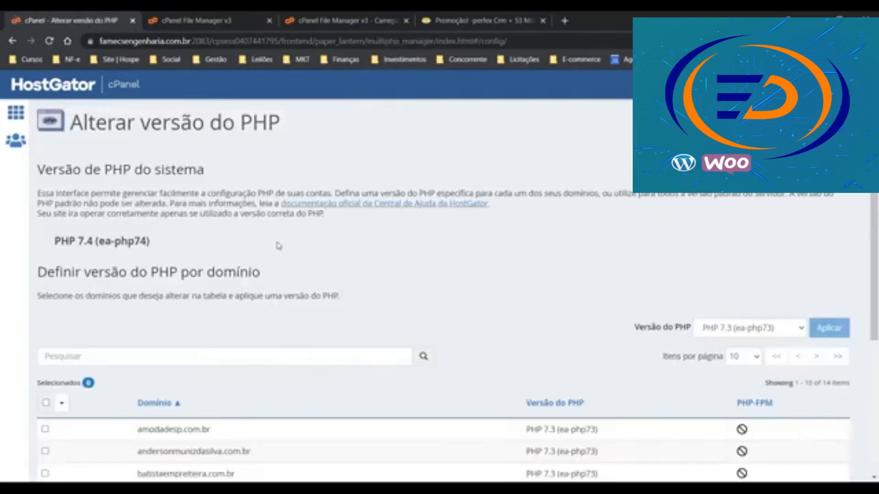
pyautogui.scroll(-1, 286, 242)
pyautogui.scroll(-1, 714, 256)
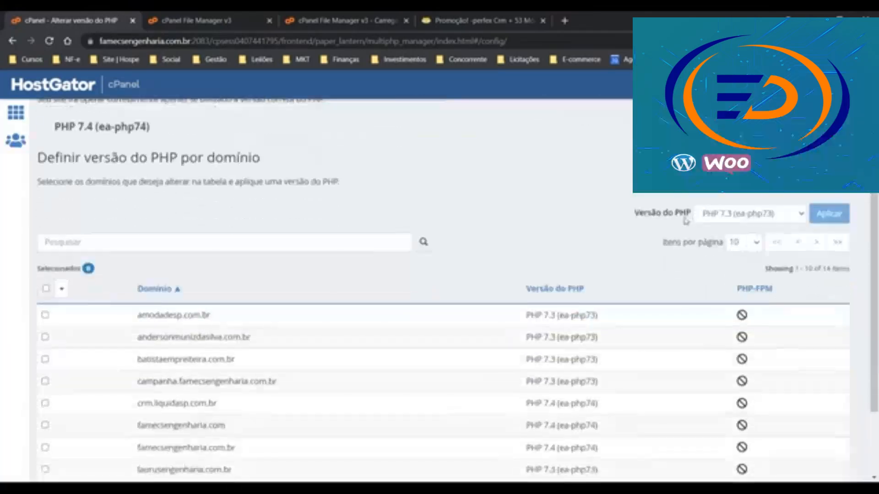
pyautogui.scroll(-2, 519, 261)
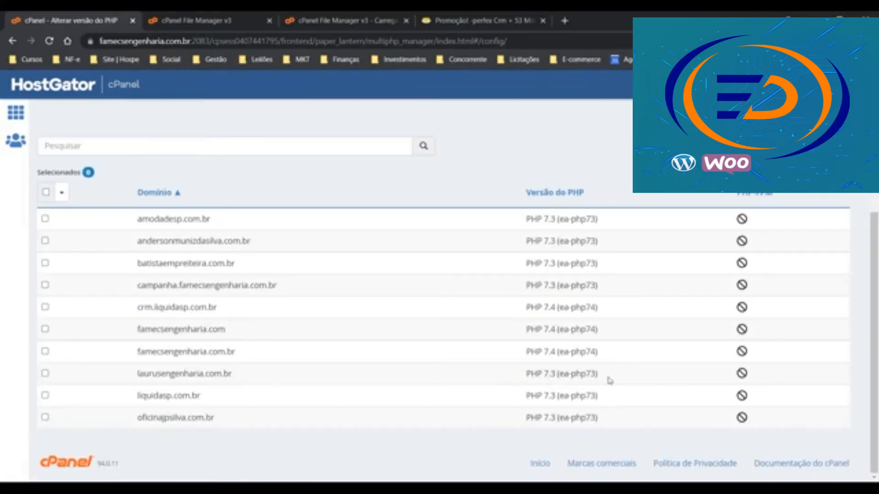
pyautogui.click(46, 395)
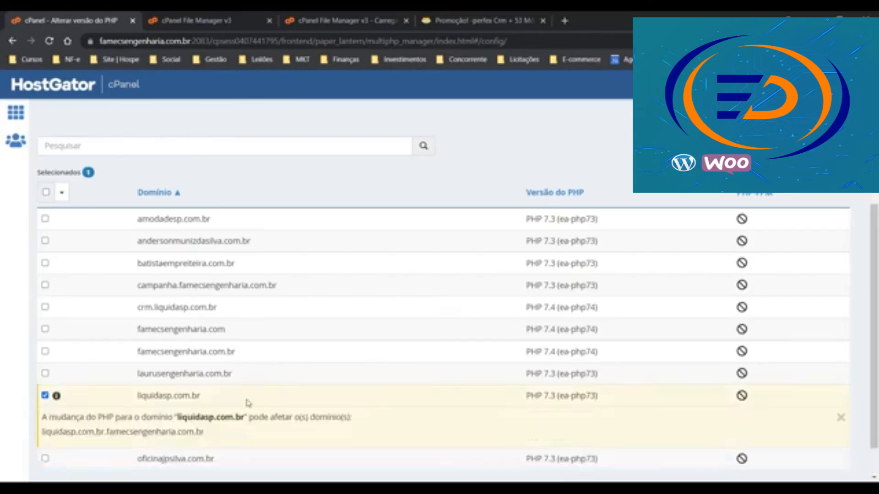
pyautogui.scroll(5, 247, 402)
pyautogui.click(776, 331)
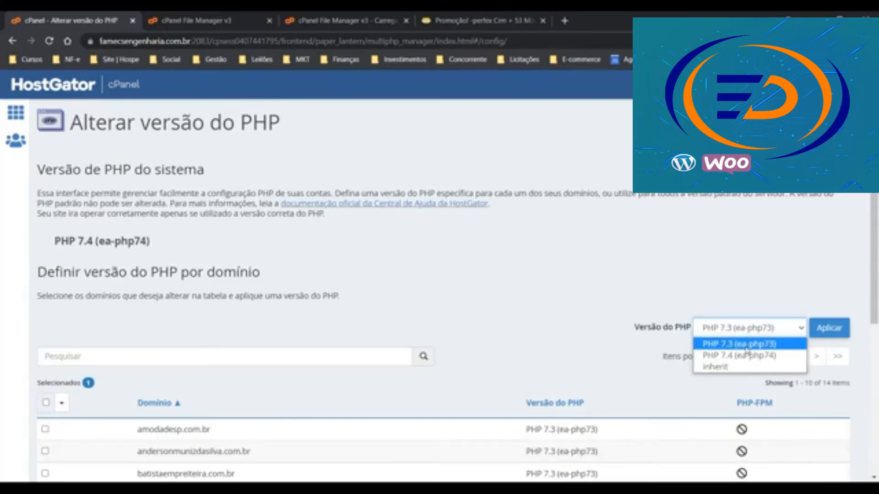
pyautogui.click(745, 344)
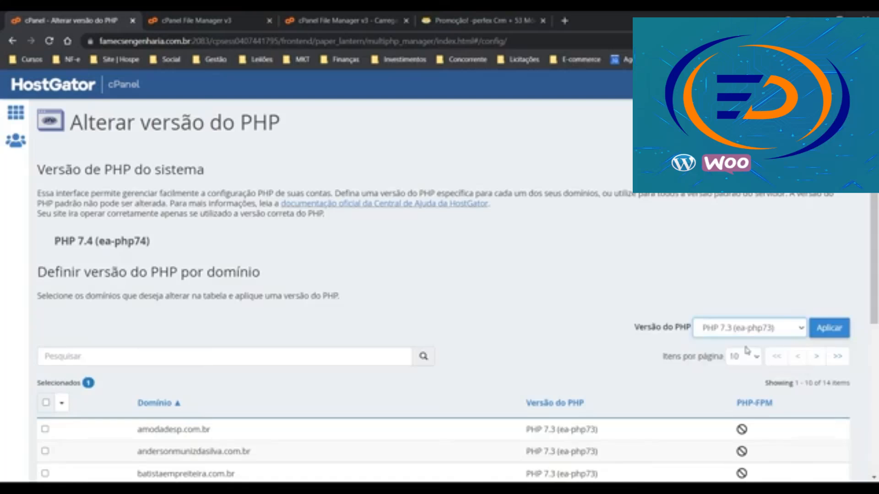
# Go back to the cPanel home page via the HostGator logo
pyautogui.scroll(-3, 751, 334)
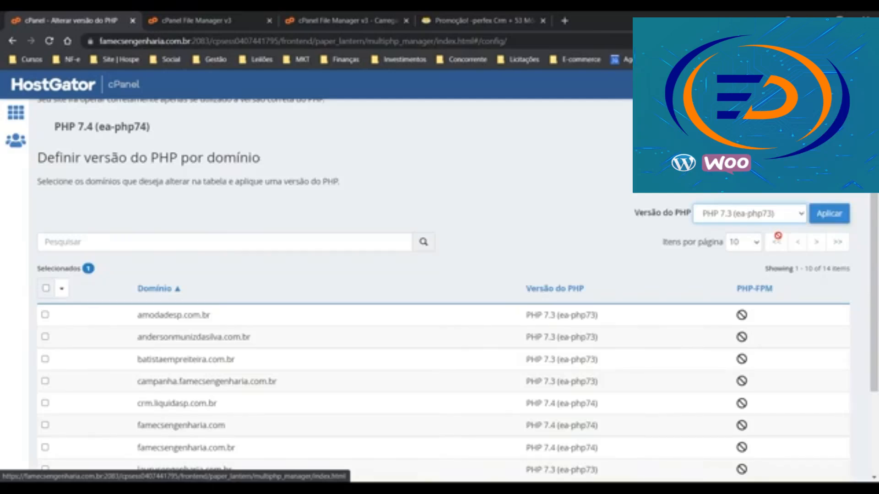
pyautogui.scroll(5, 778, 235)
pyautogui.click(51, 93)
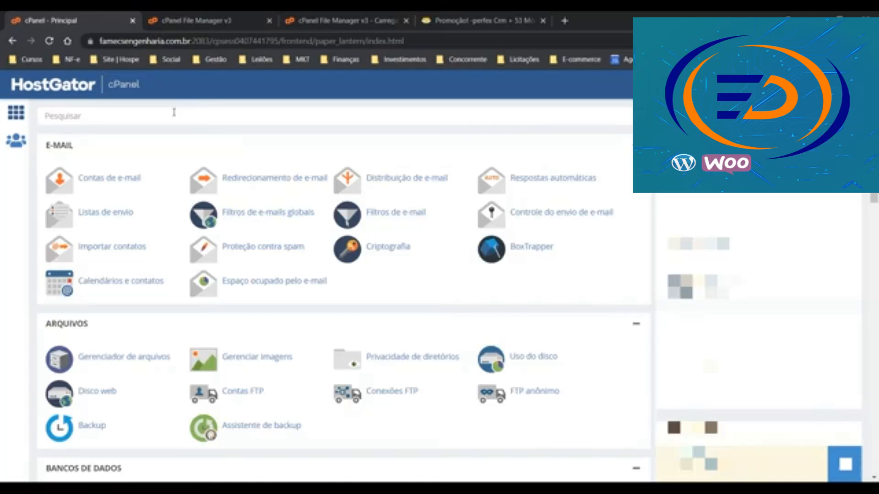
pyautogui.click(174, 112)
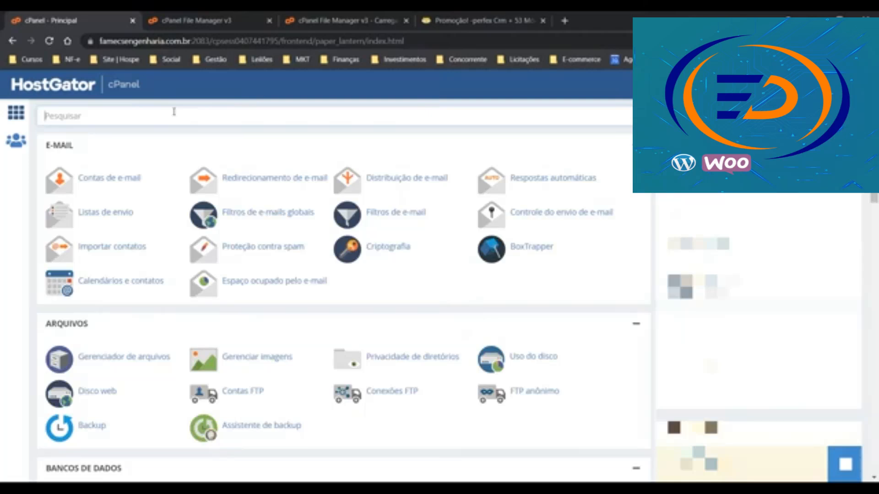
# In Assistente banco de dados, create a database named perfex
pyautogui.scroll(-5, 182, 137)
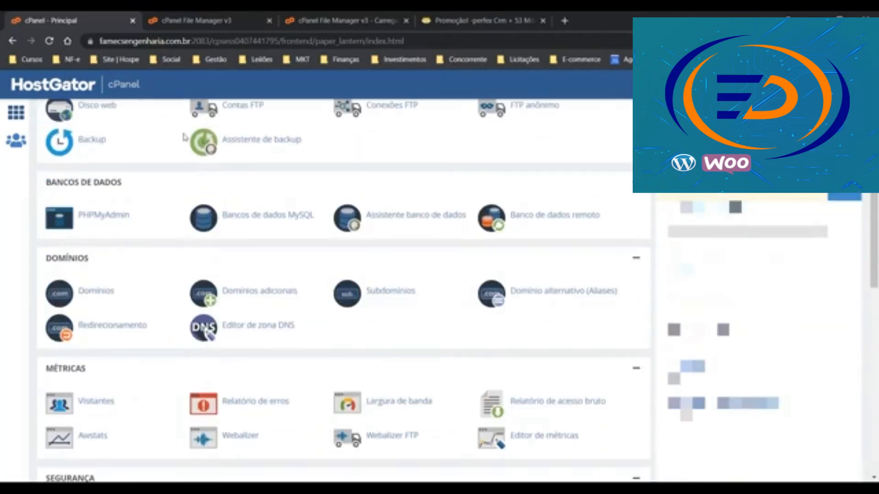
pyautogui.click(420, 222)
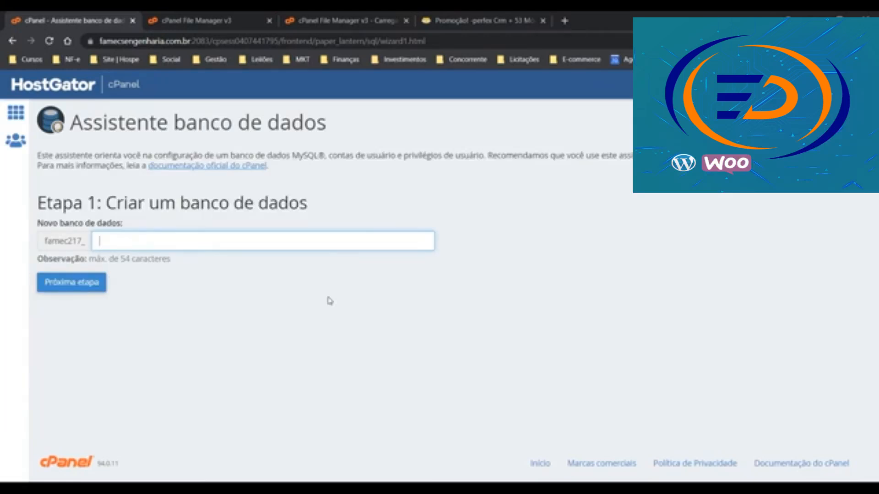
pyautogui.write('perfex')
pyautogui.click(70, 288)
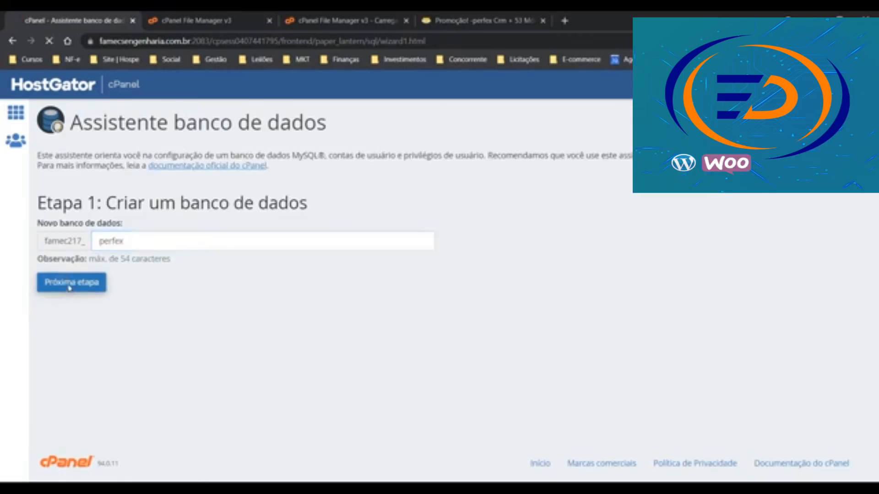
# Set the database username to perfex and enter its password in both password fields
pyautogui.doubleClick(143, 229)
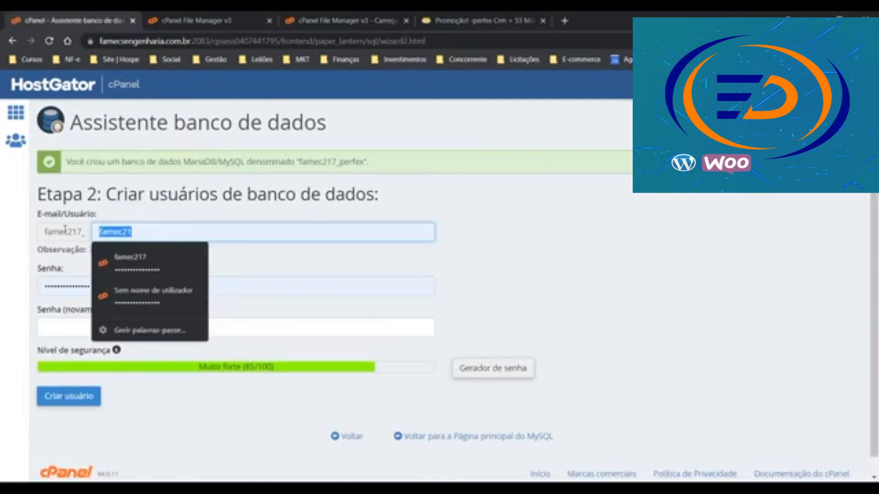
pyautogui.write('perfex')
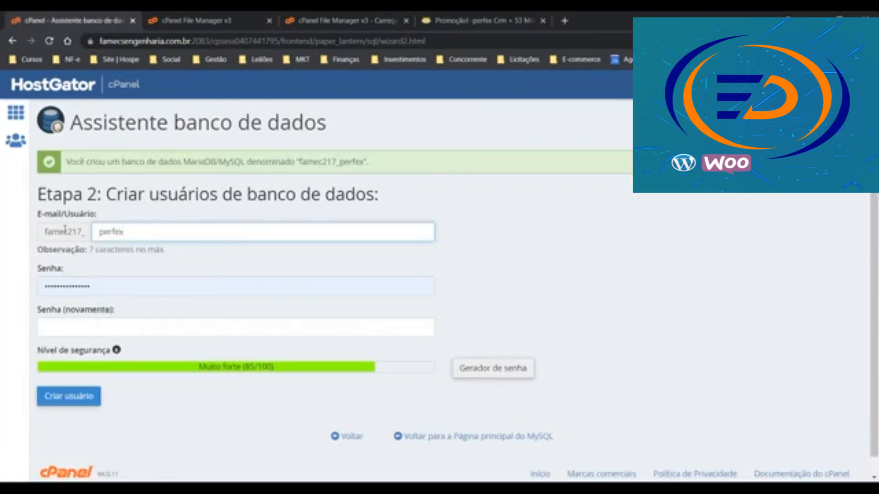
pyautogui.doubleClick(105, 288)
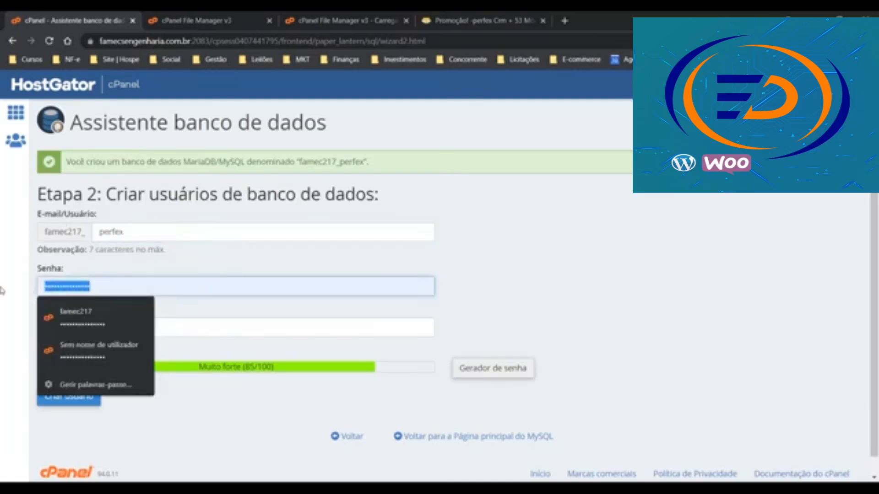
pyautogui.write('****')
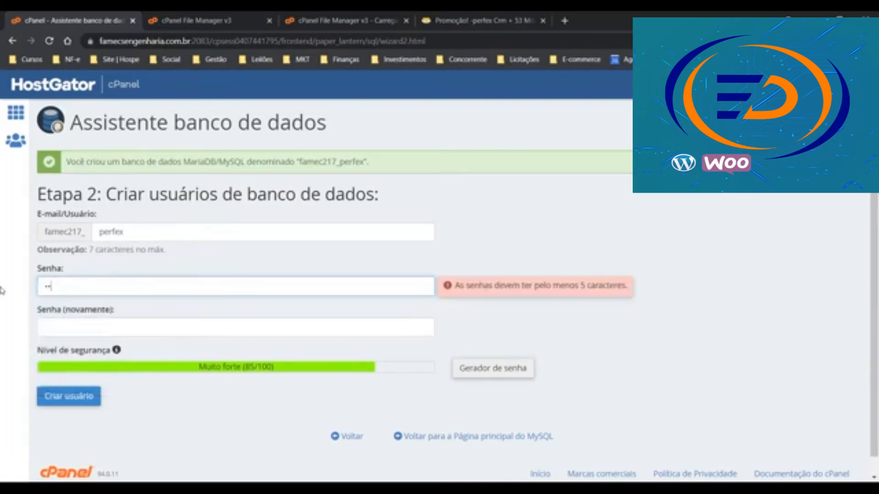
pyautogui.write('******')
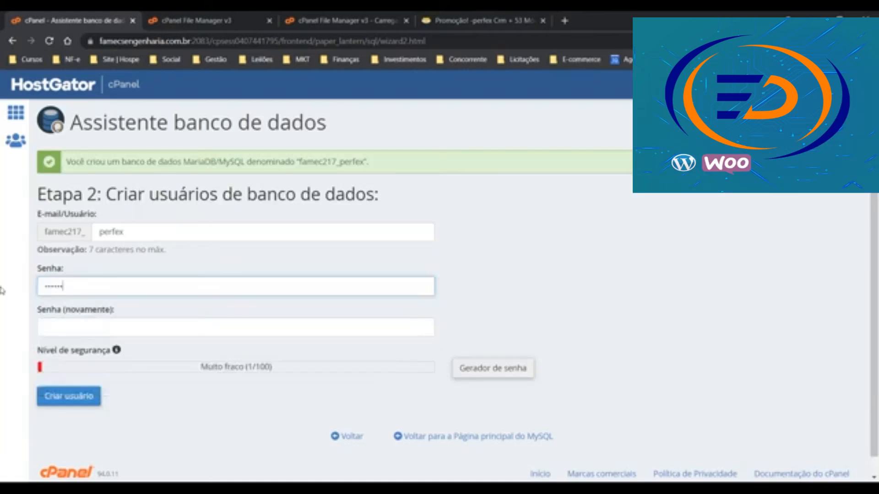
pyautogui.press('Tab')
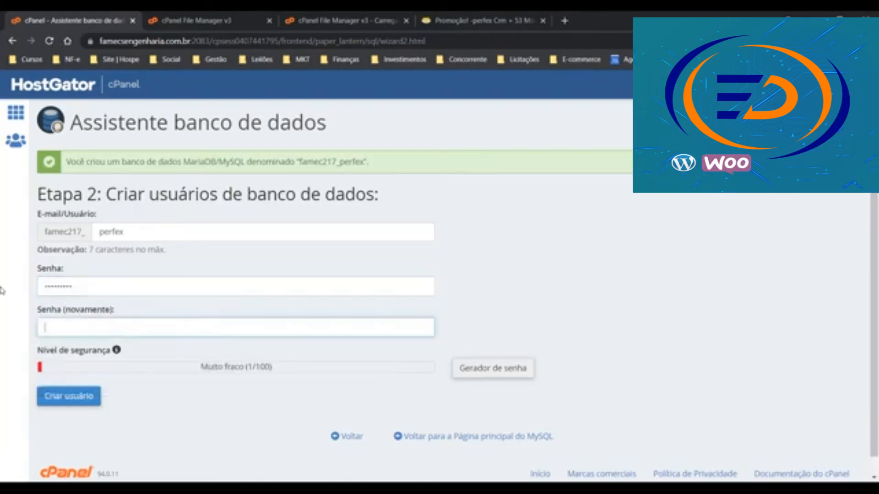
pyautogui.write('*****')
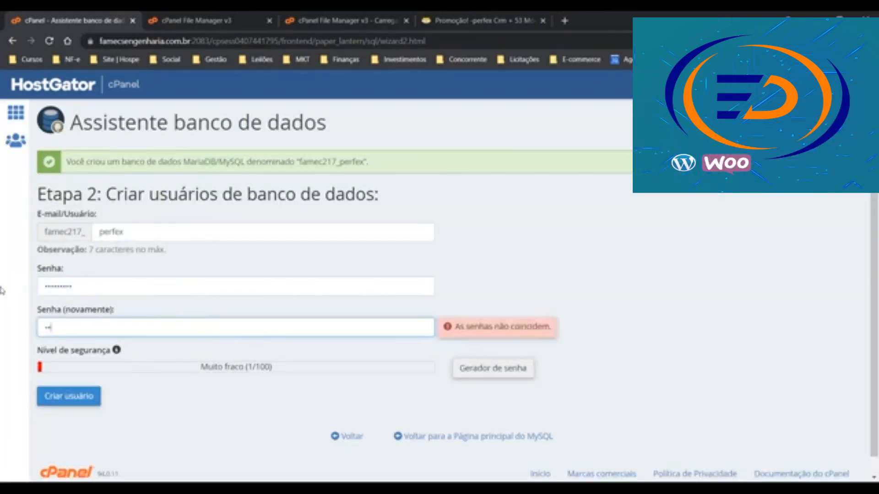
pyautogui.write('*****')
# Create the perfex user, grant it TODOS OS PRIVILÉGIOS on the perfex database, and select the database name
pyautogui.click(72, 404)
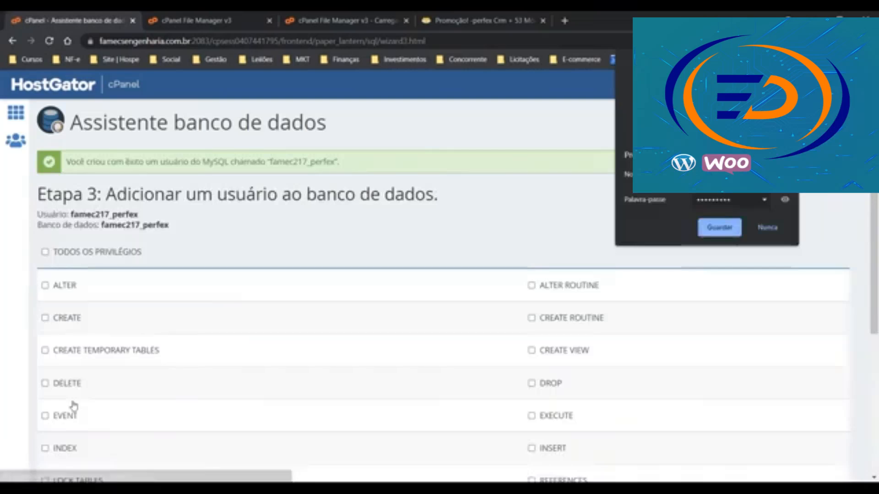
pyautogui.click(766, 227)
pyautogui.click(100, 253)
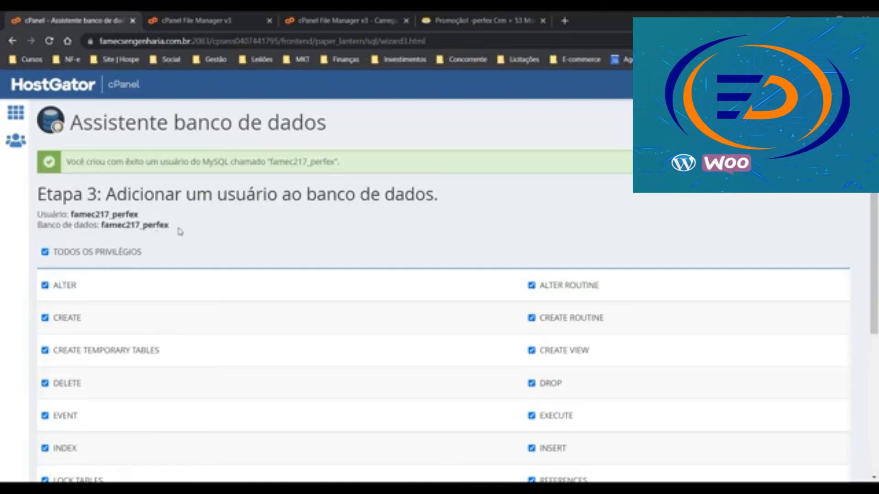
pyautogui.scroll(-5, 132, 257)
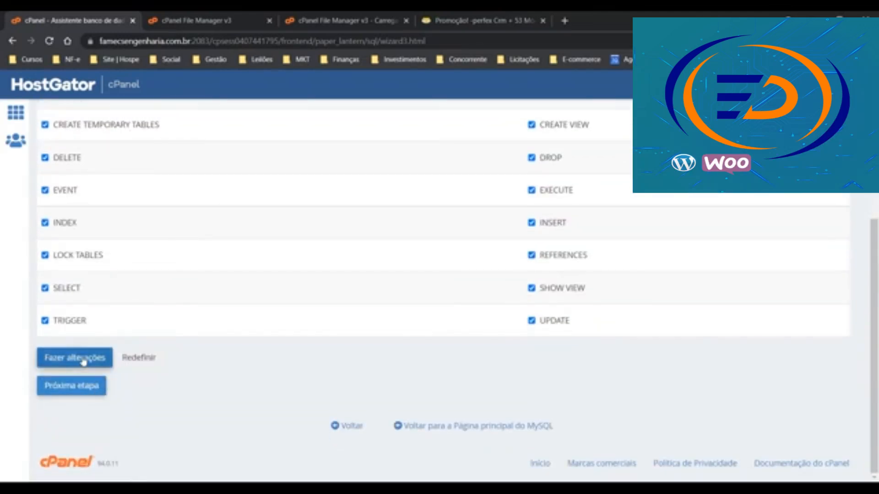
pyautogui.click(84, 359)
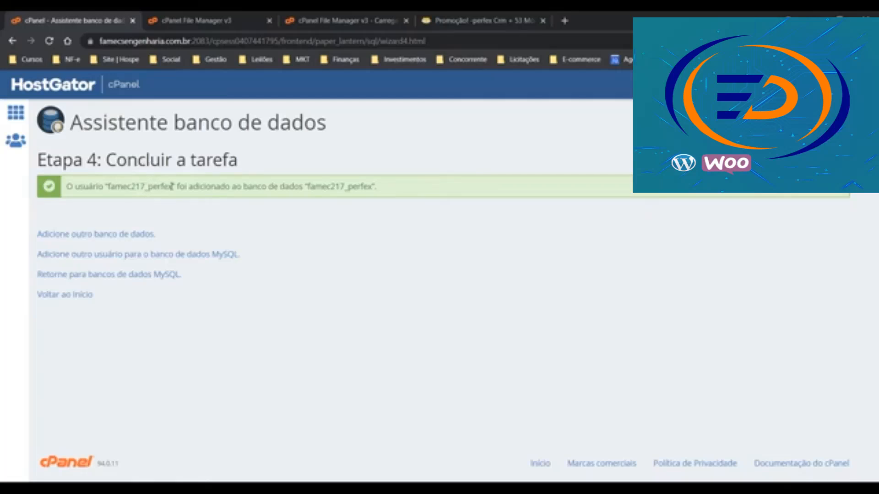
pyautogui.moveTo(372, 183); pyautogui.dragTo(309, 196)
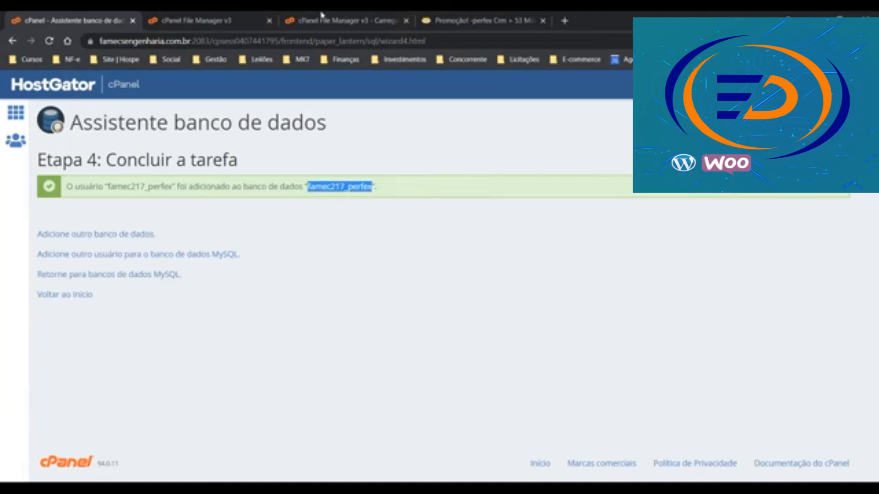
# Extract perfex_crm.zip into the perfexcrm folder in File Manager
pyautogui.click(355, 18)
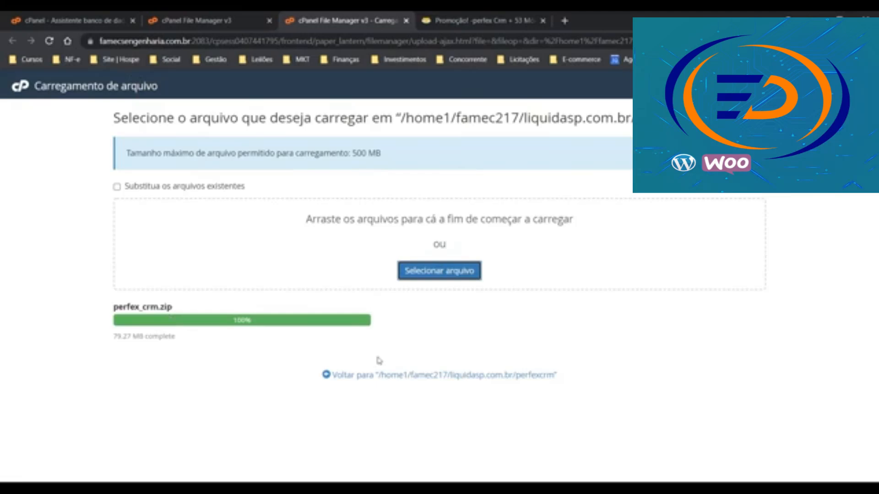
pyautogui.click(419, 376)
pyautogui.click(179, 18)
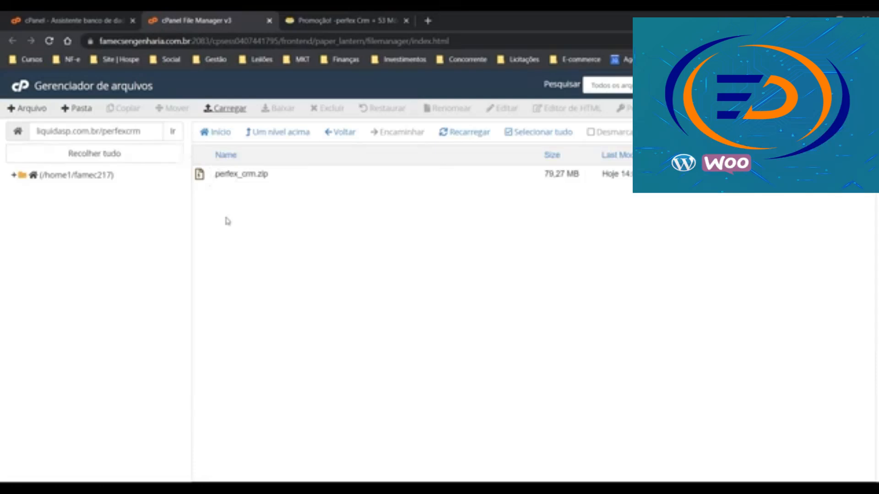
pyautogui.rightClick(220, 175)
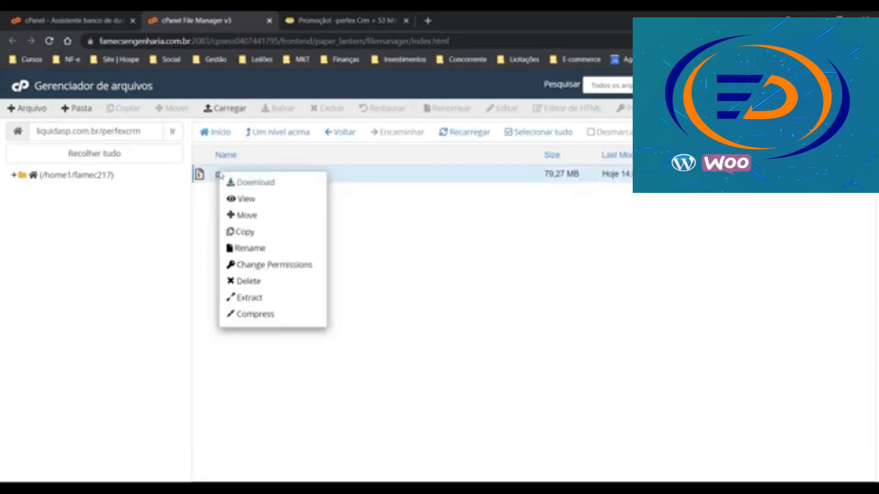
pyautogui.click(239, 300)
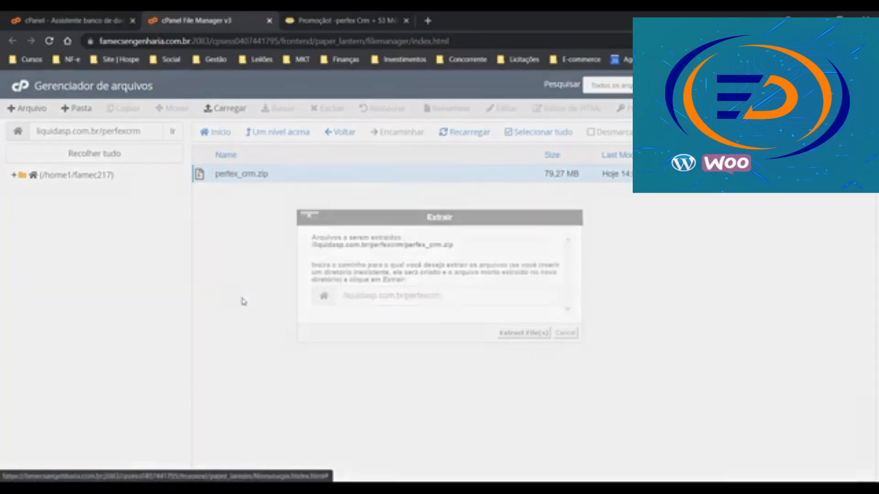
pyautogui.click(525, 335)
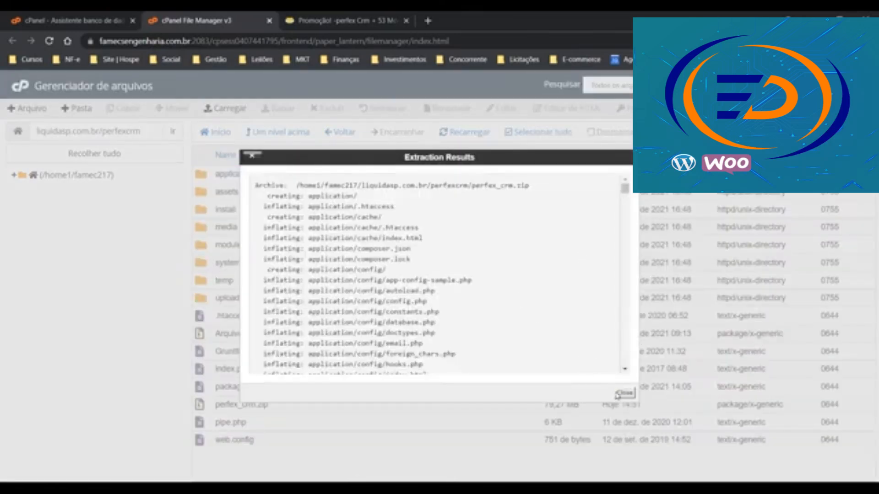
pyautogui.click(624, 393)
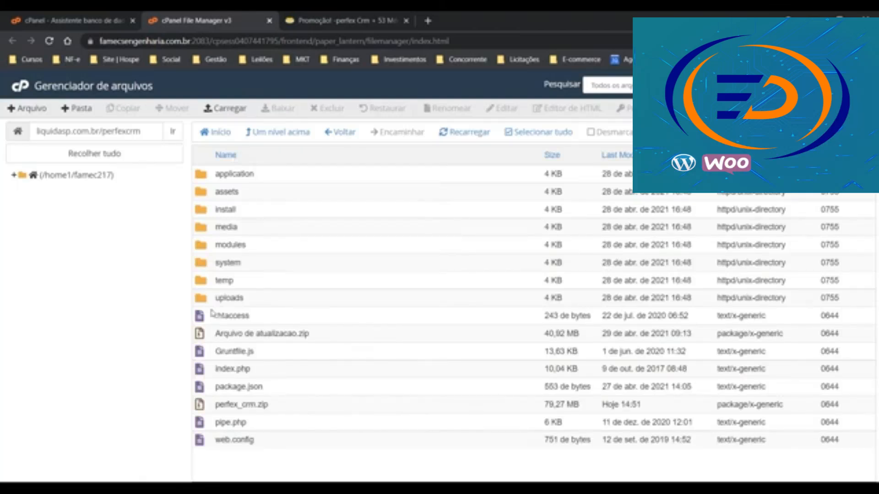
# Permanently delete perfex_crm.zip and Arquivo de atualizacao.zip, skipping the trash, then open a blank tab
pyautogui.click(203, 407)
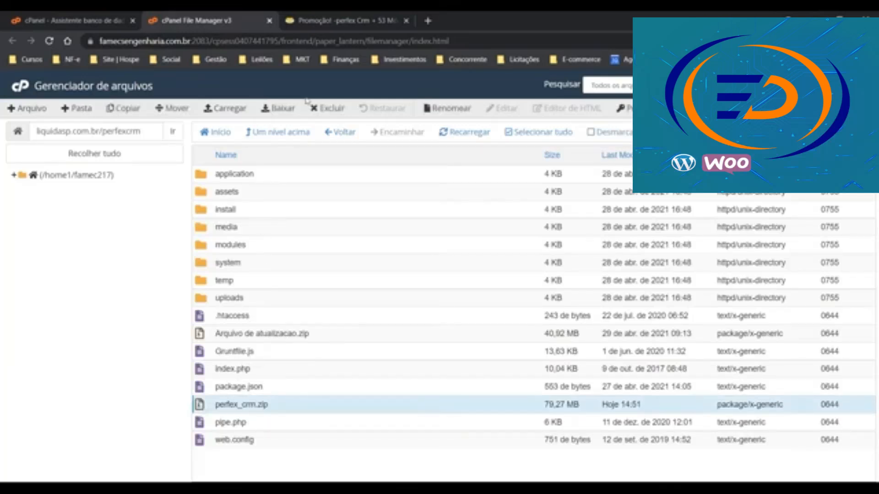
pyautogui.click(328, 108)
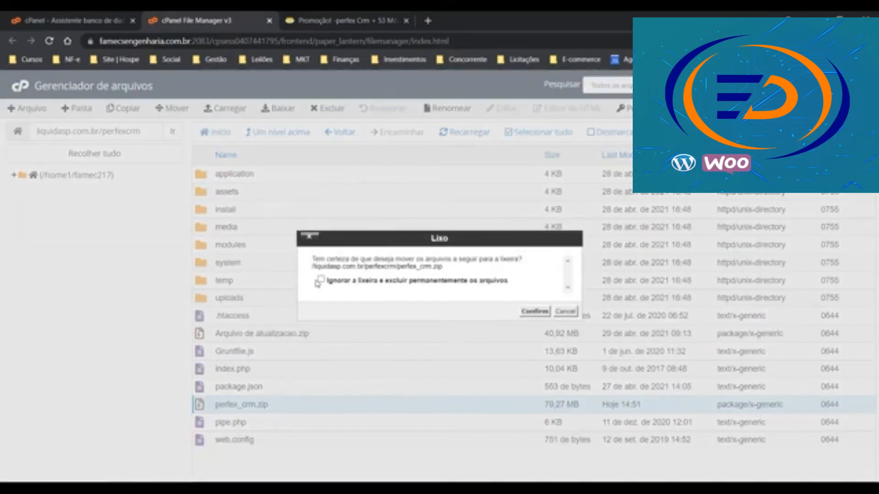
pyautogui.click(320, 280)
pyautogui.click(534, 311)
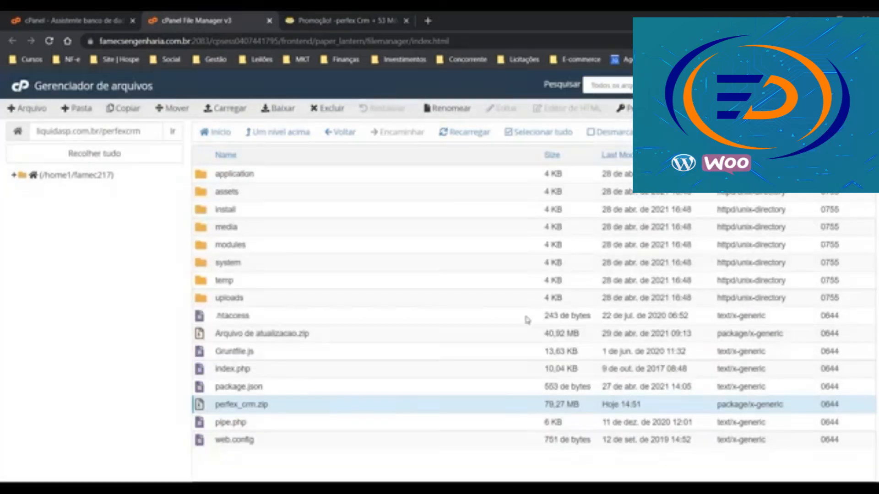
pyautogui.click(295, 333)
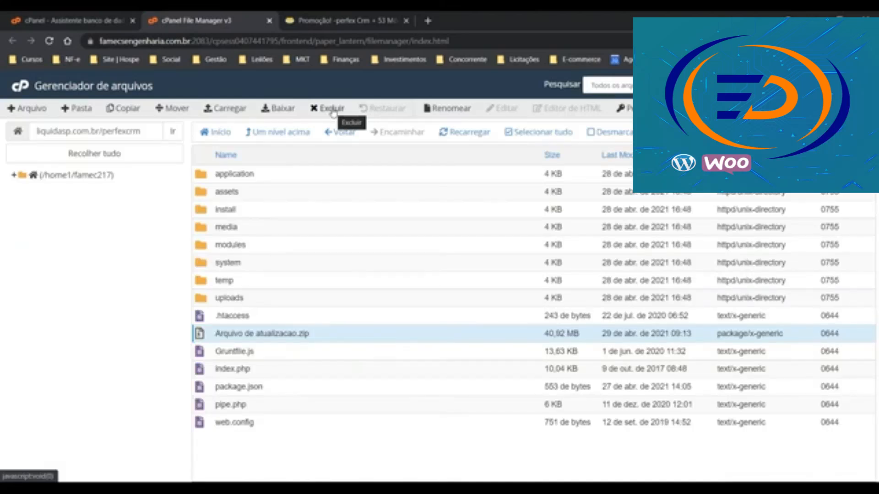
pyautogui.click(333, 110)
pyautogui.click(321, 279)
pyautogui.click(534, 311)
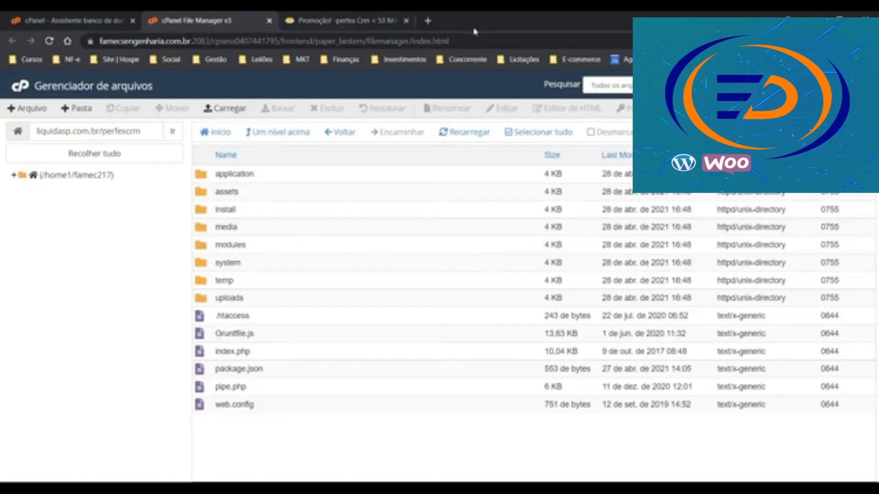
pyautogui.click(428, 21)
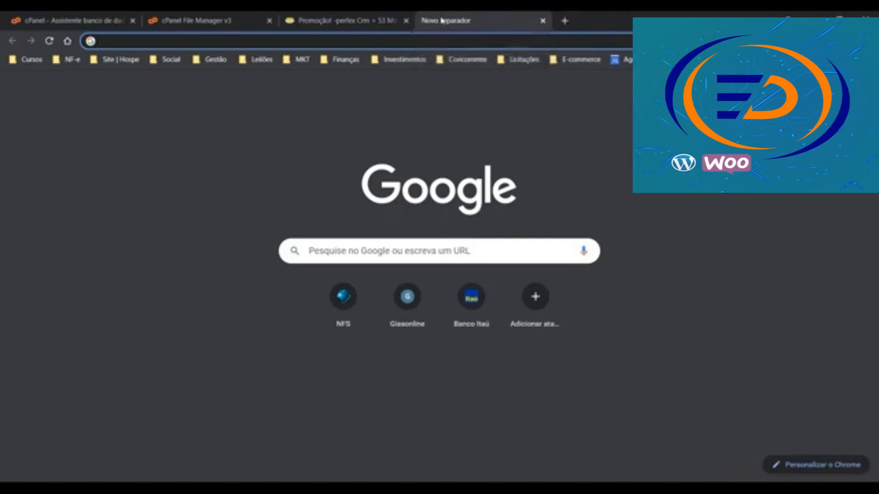
# Load liquidasp.com.br/perfexcrm in the new Chrome tab
pyautogui.write('liquidasp.co')
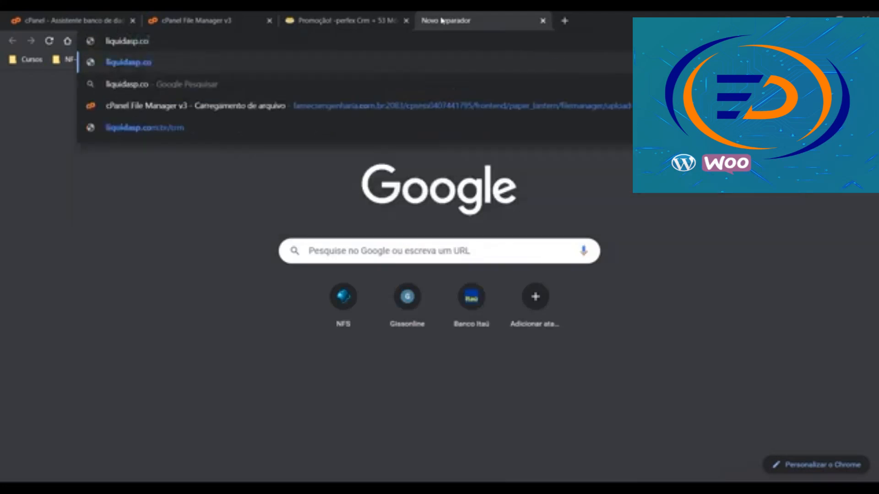
pyautogui.write('m.br/')
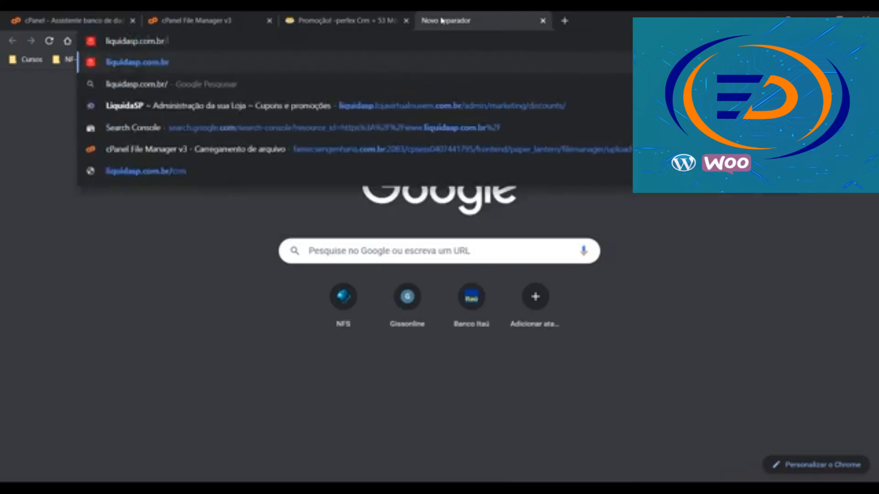
pyautogui.write('perfexcrm')
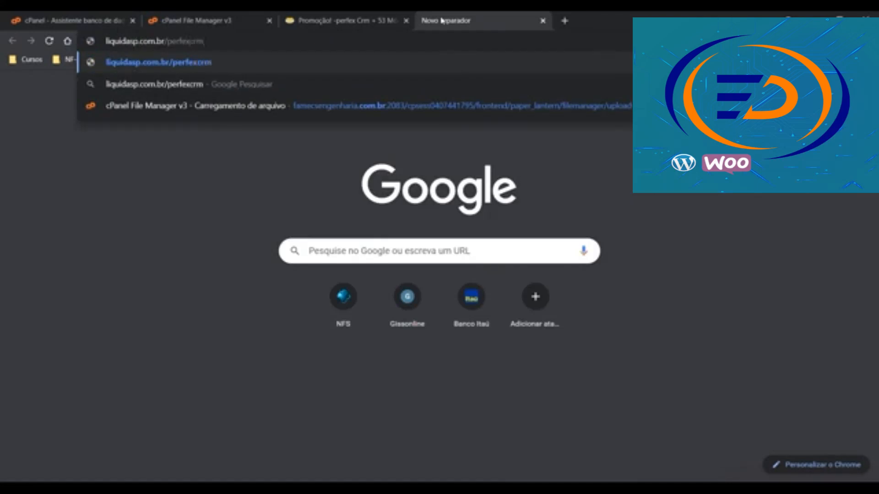
pyautogui.press('Return')
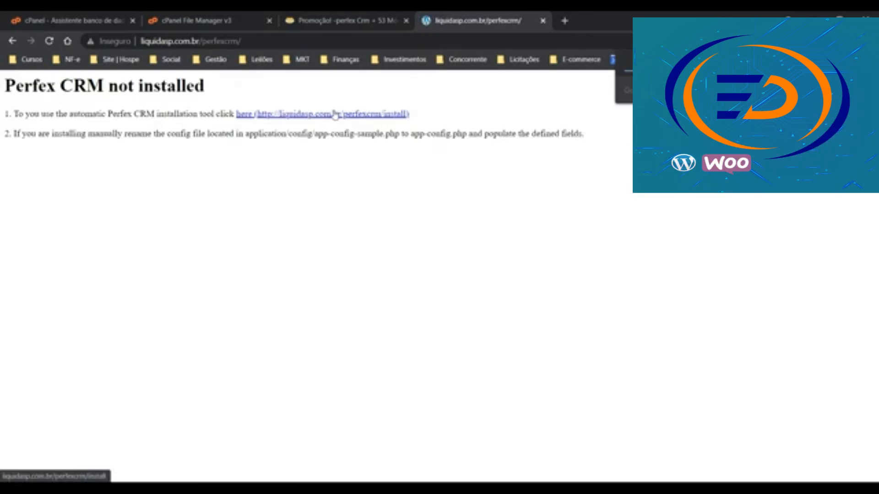
# Launch the Perfex CRM installer and review its Requirements check, including the Extensions list
pyautogui.click(337, 116)
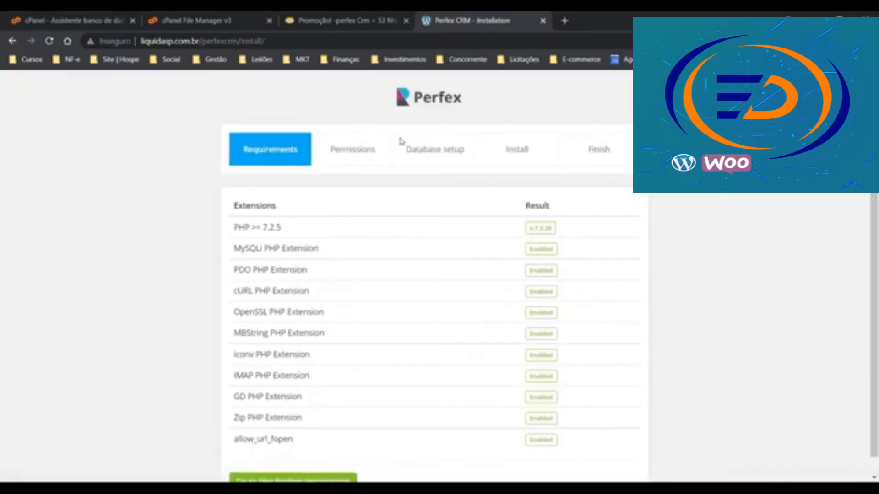
pyautogui.scroll(-1, 453, 157)
pyautogui.moveTo(282, 190); pyautogui.dragTo(231, 184)
pyautogui.click(293, 193)
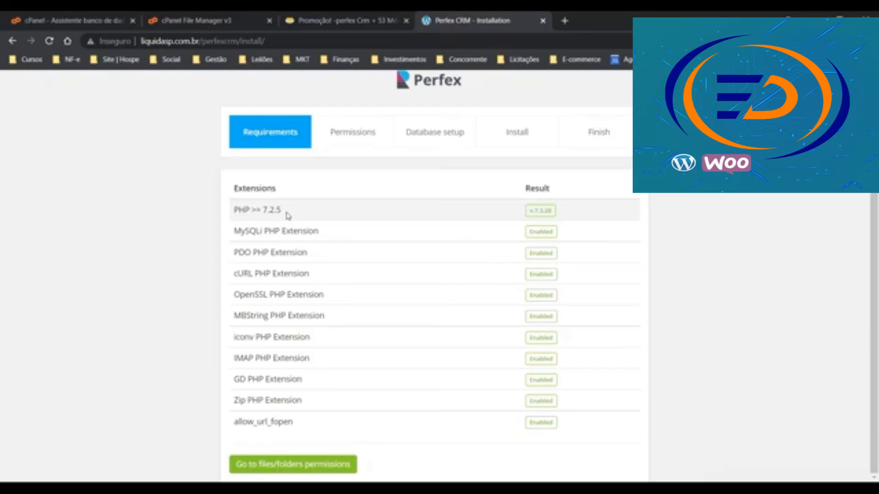
# Review the files/folders permissions check and continue to the Setup Database step
pyautogui.click(289, 472)
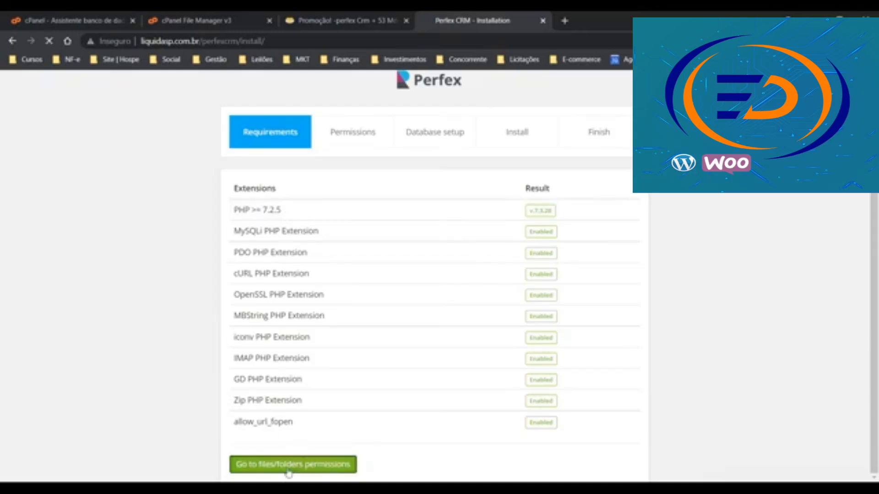
pyautogui.scroll(-1, 346, 199)
pyautogui.scroll(-2, 339, 192)
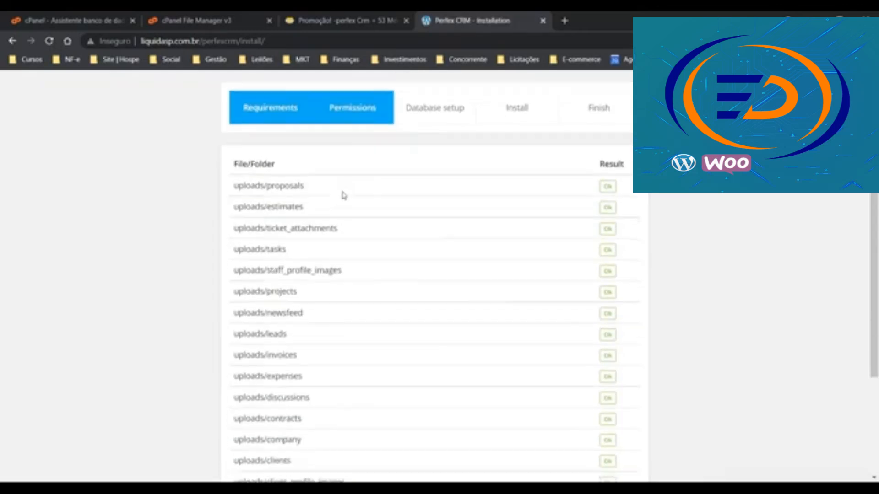
pyautogui.scroll(1, 311, 179)
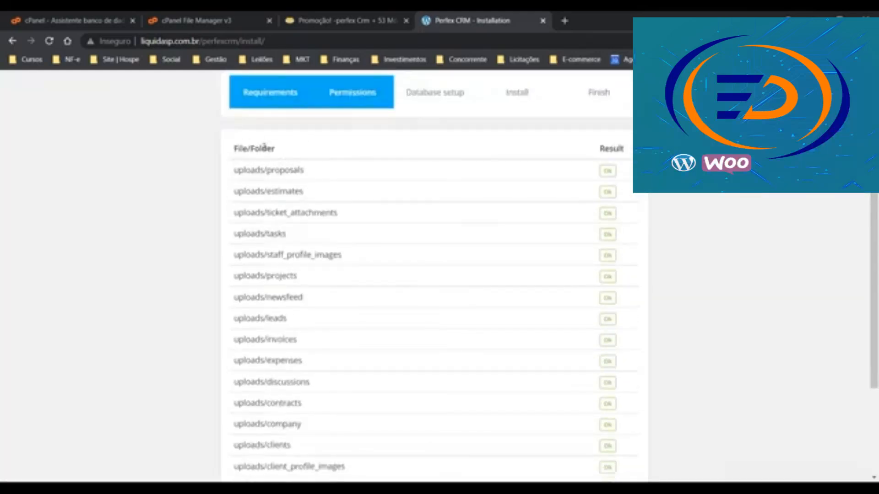
pyautogui.scroll(-3, 321, 179)
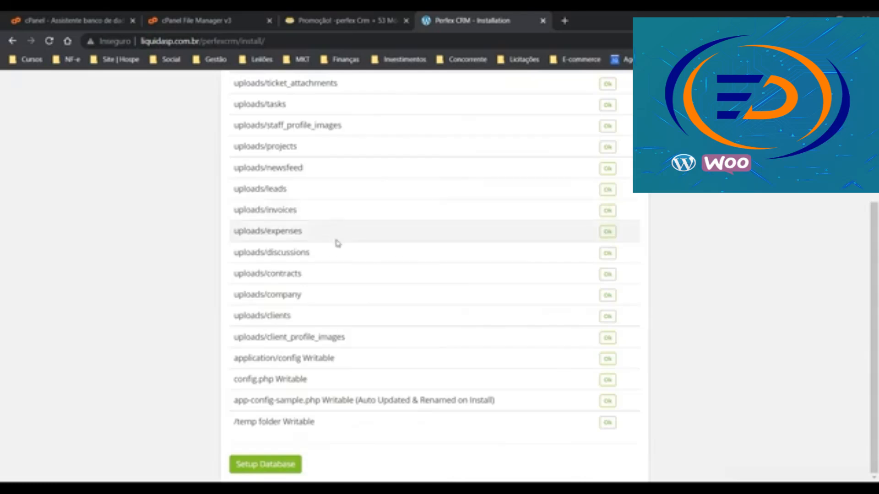
pyautogui.scroll(3, 336, 243)
pyautogui.scroll(-3, 338, 254)
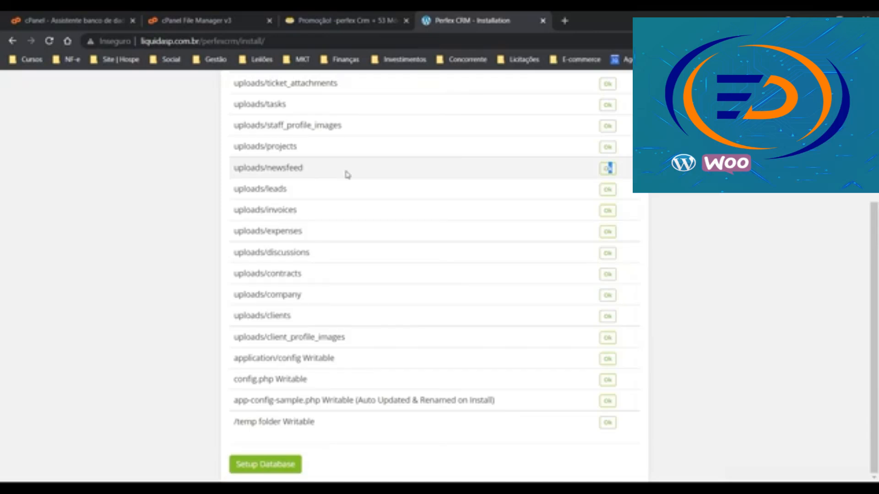
pyautogui.click(255, 467)
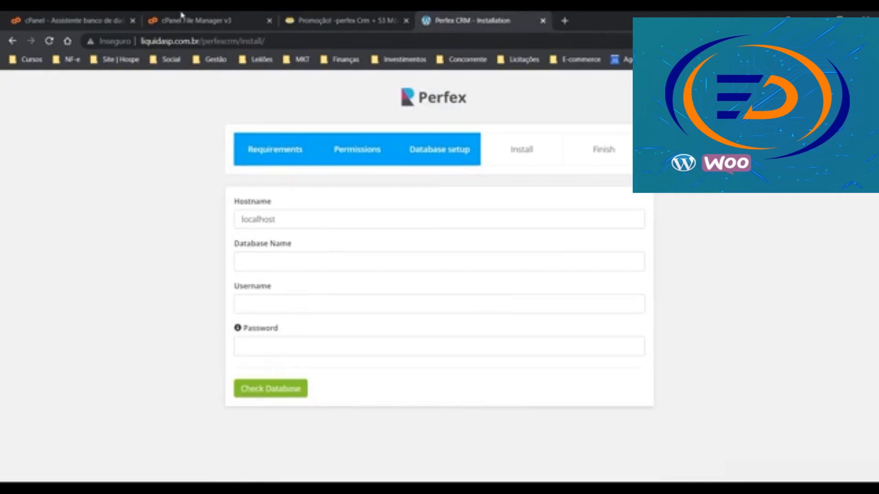
# Get the new famec217_perfex database name from cPanel's database wizard
pyautogui.click(232, 18)
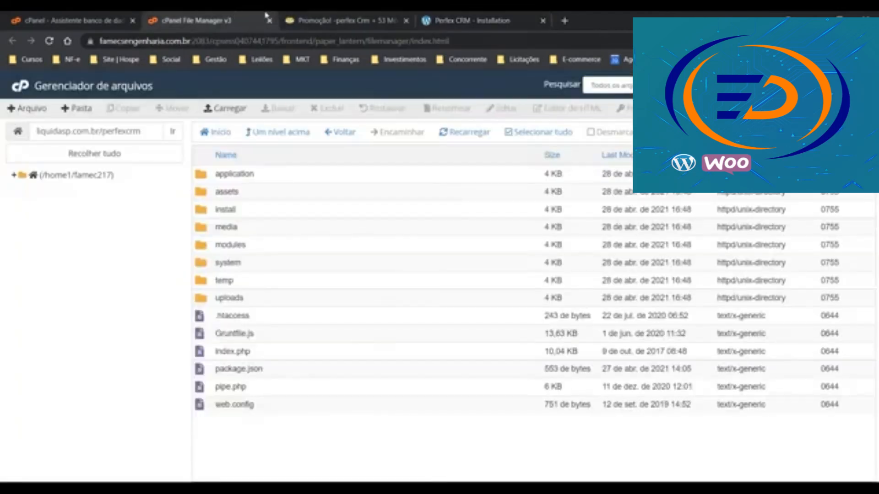
pyautogui.click(110, 18)
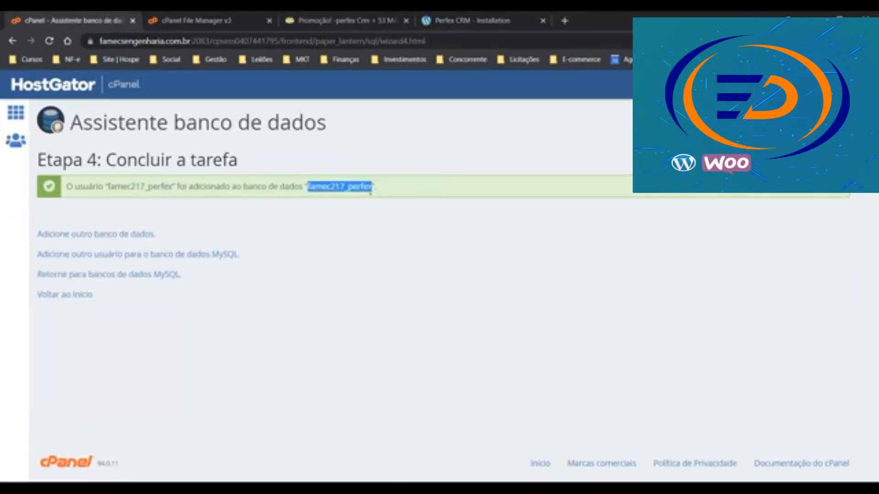
pyautogui.click(485, 18)
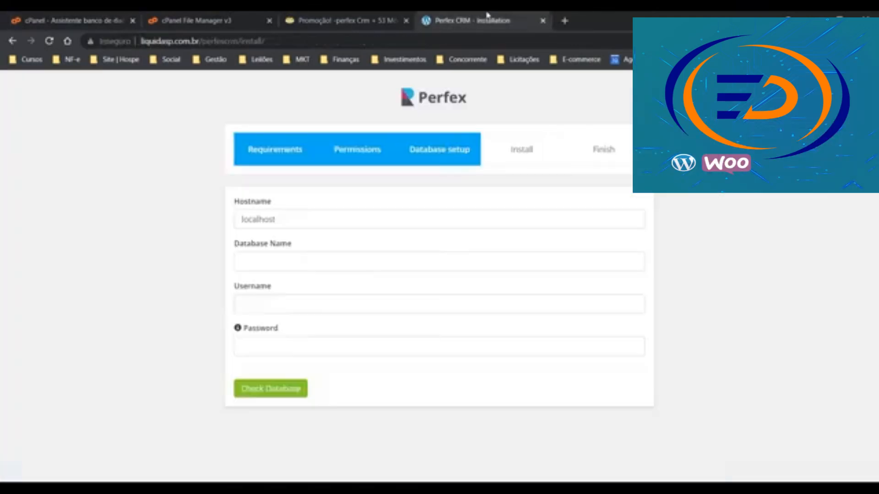
# Enter famec217_perfex as database name and username, add the database password, and check the connection
pyautogui.click(327, 259)
pyautogui.write('famec217_perfex')
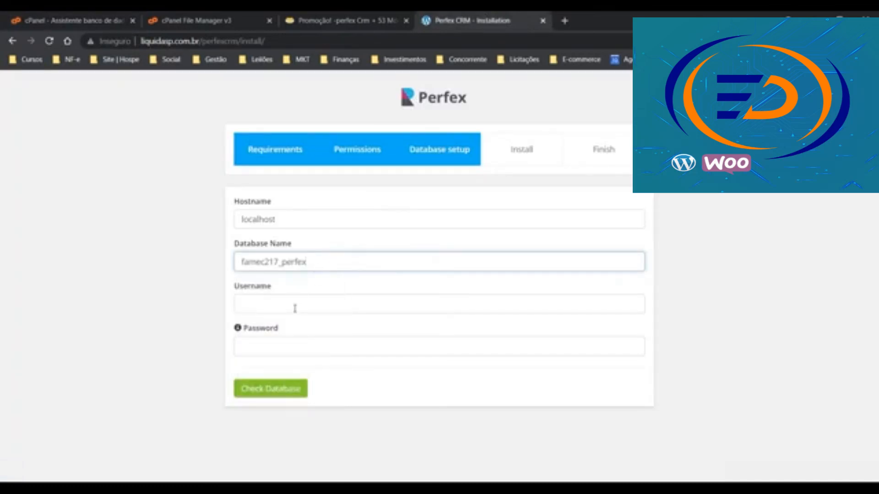
pyautogui.click(295, 304)
pyautogui.hotkey('ctrl', 'v')
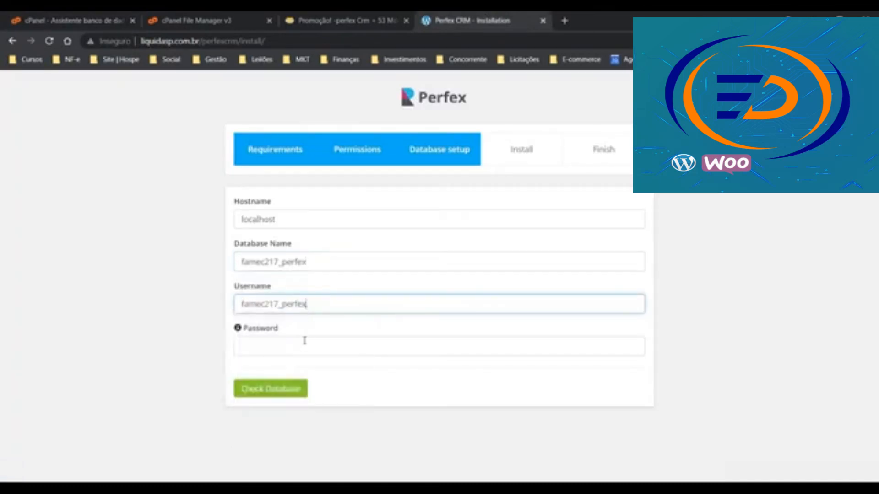
pyautogui.click(303, 346)
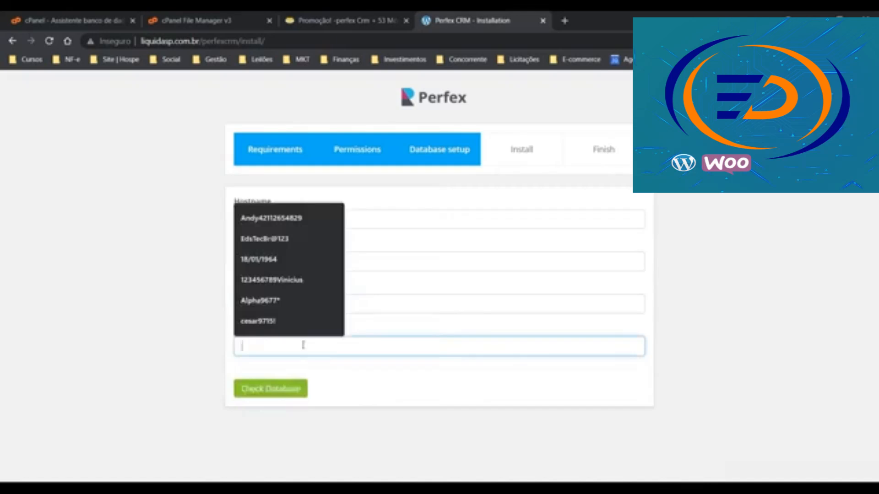
pyautogui.write('123456789')
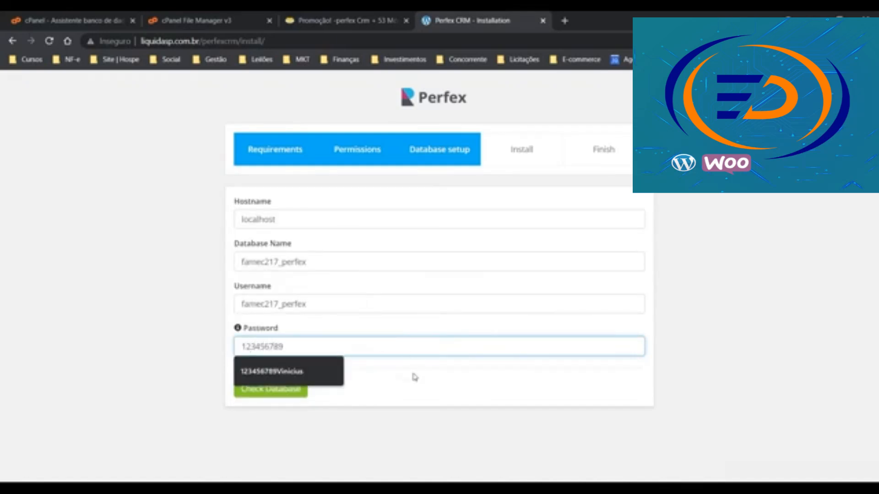
pyautogui.click(309, 391)
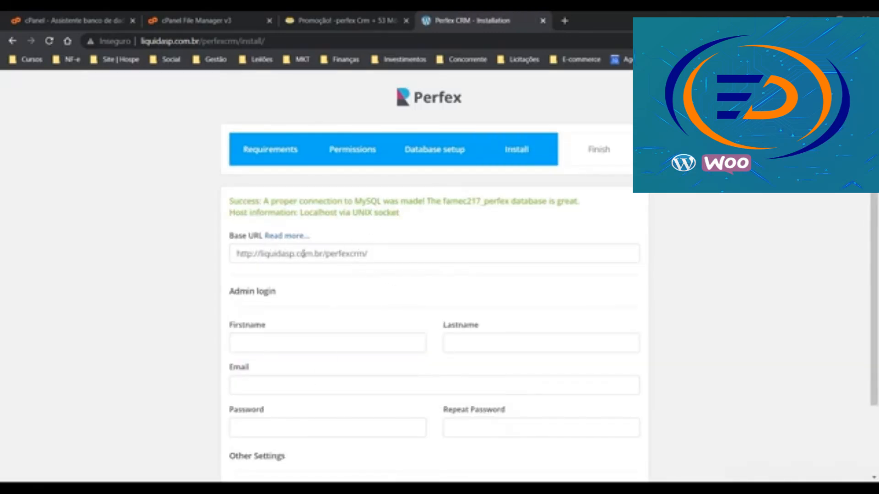
pyautogui.scroll(-1, 316, 289)
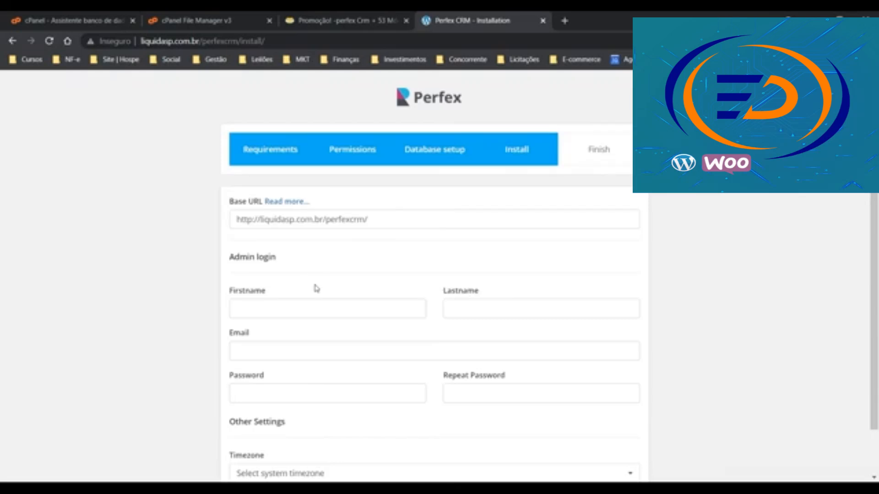
pyautogui.click(253, 220)
pyautogui.write('s')
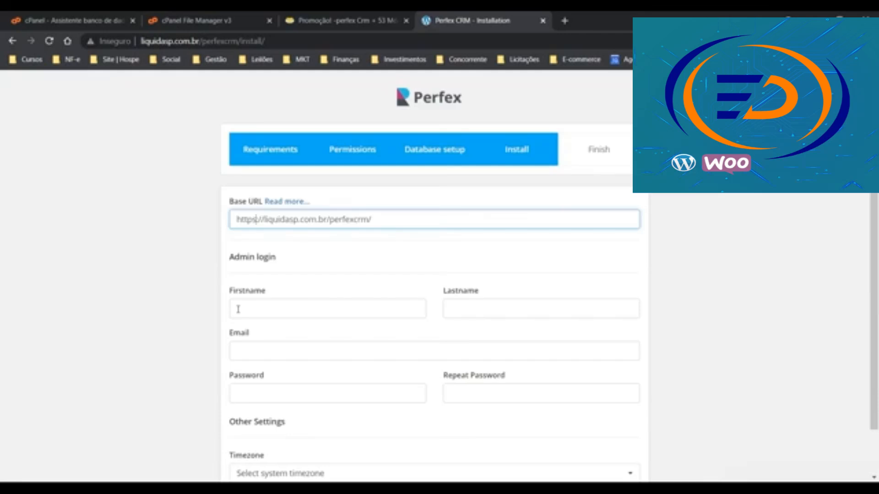
pyautogui.click(238, 309)
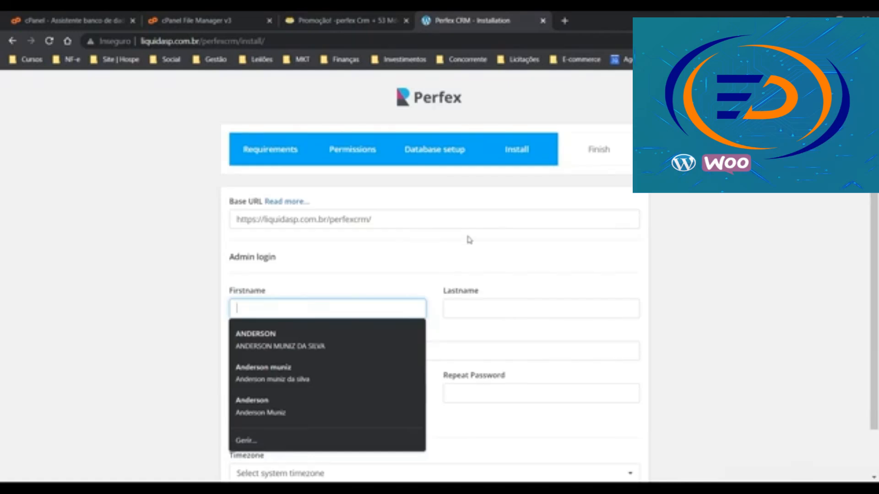
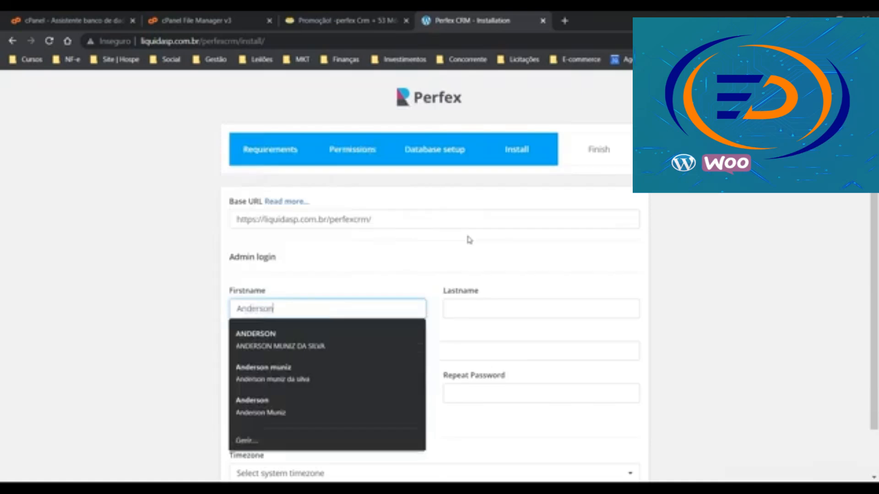
# Fill in the admin's first name, last name and e-mail address
pyautogui.press('Tab')
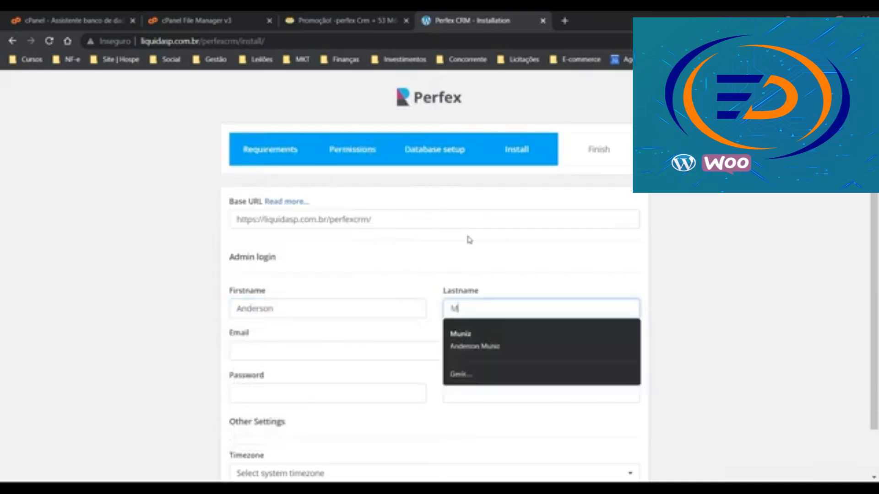
pyautogui.press('Tab')
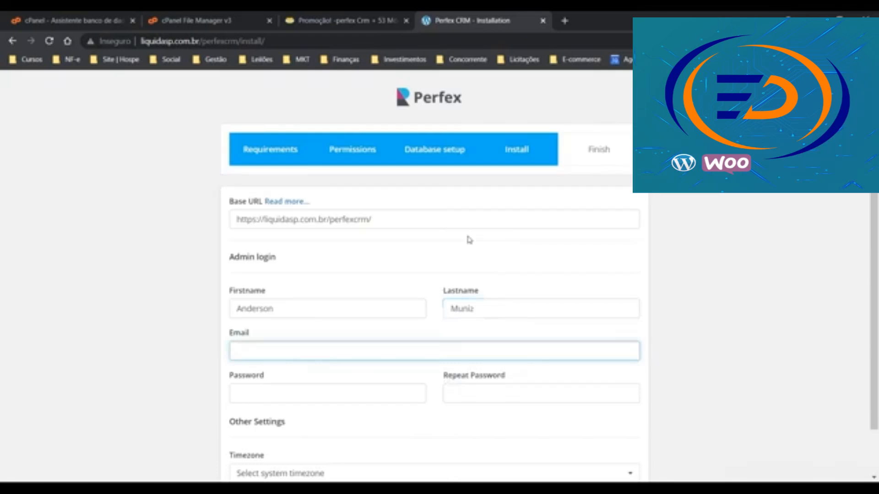
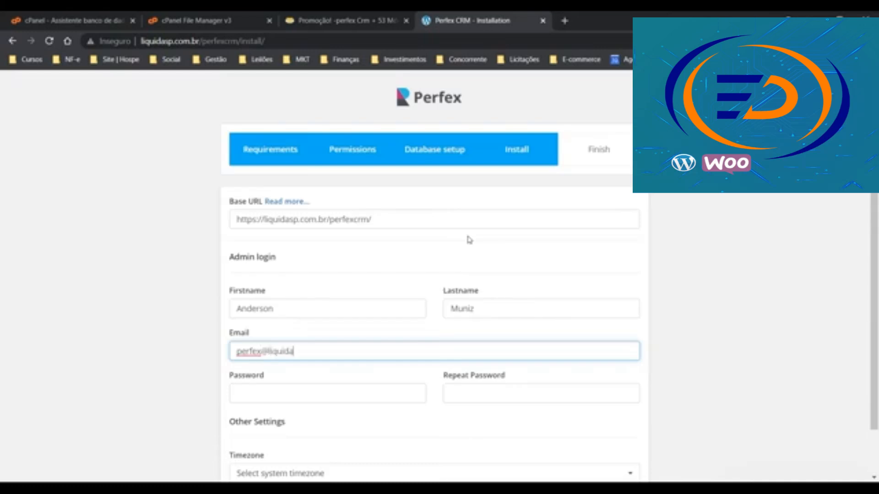
# Enter the admin password in both Password and Repeat Password fields
pyautogui.click(332, 395)
pyautogui.write('******')
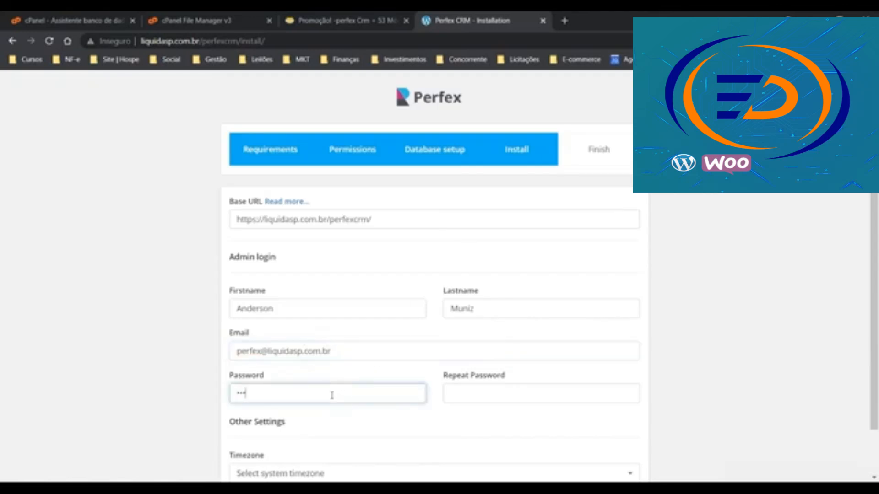
pyautogui.write('***')
pyautogui.press('Tab')
pyautogui.write('**********')
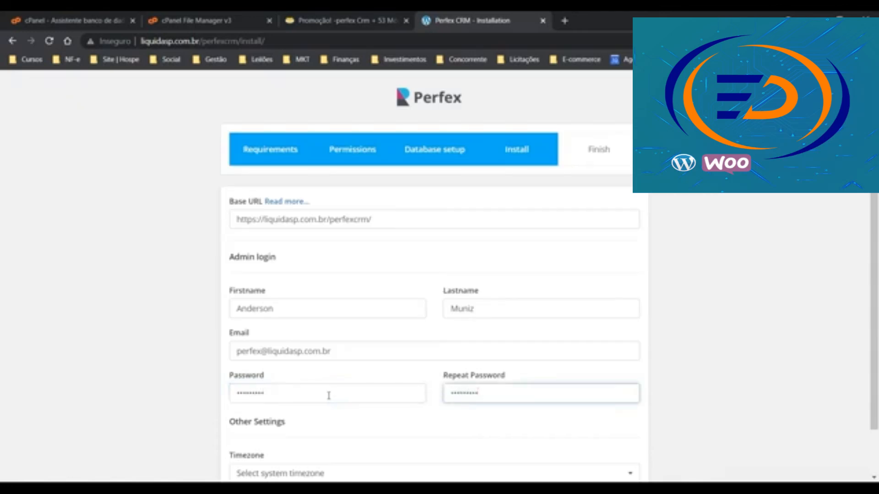
pyautogui.scroll(-1, 316, 418)
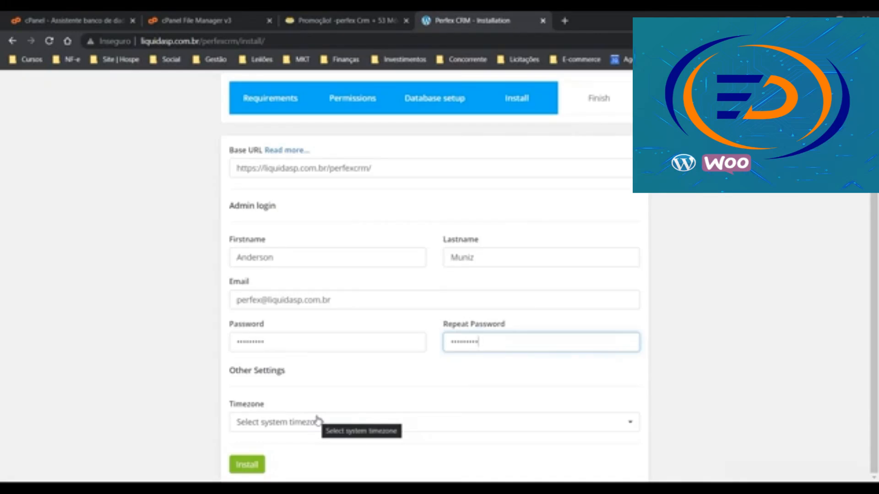
# Set the timezone to America/Sao_Paulo via a 'sao' search, then start the installation
pyautogui.click(317, 420)
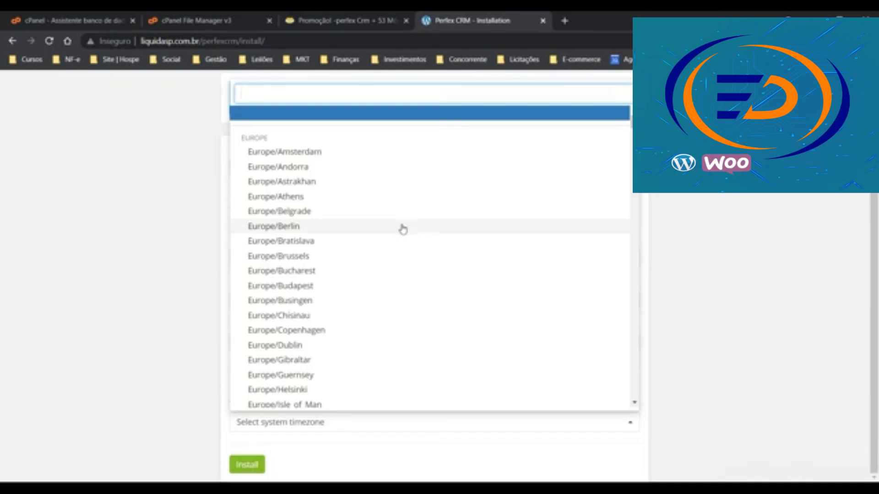
pyautogui.scroll(-10, 405, 229)
pyautogui.scroll(-7, 343, 302)
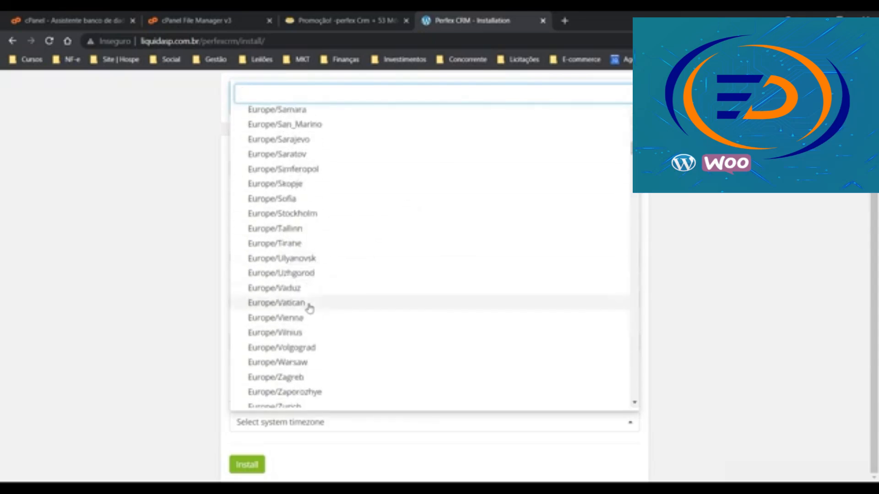
pyautogui.scroll(-14, 317, 284)
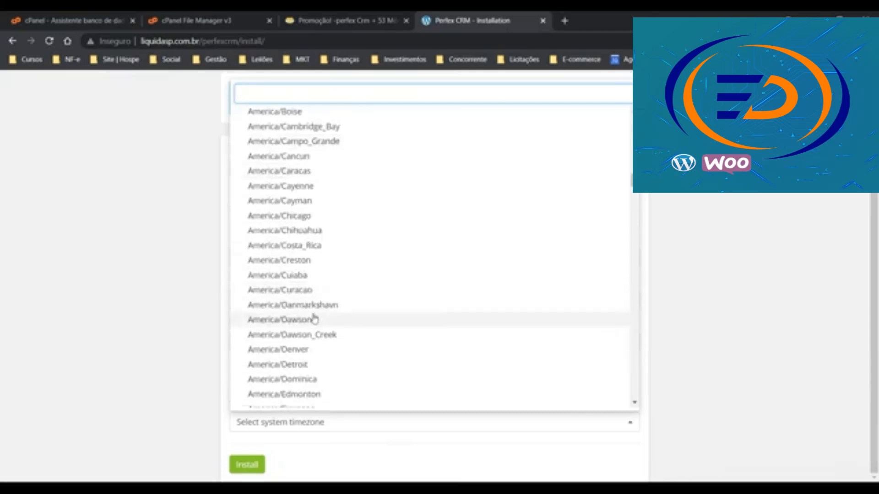
pyautogui.scroll(-5, 321, 304)
pyautogui.scroll(-4, 321, 302)
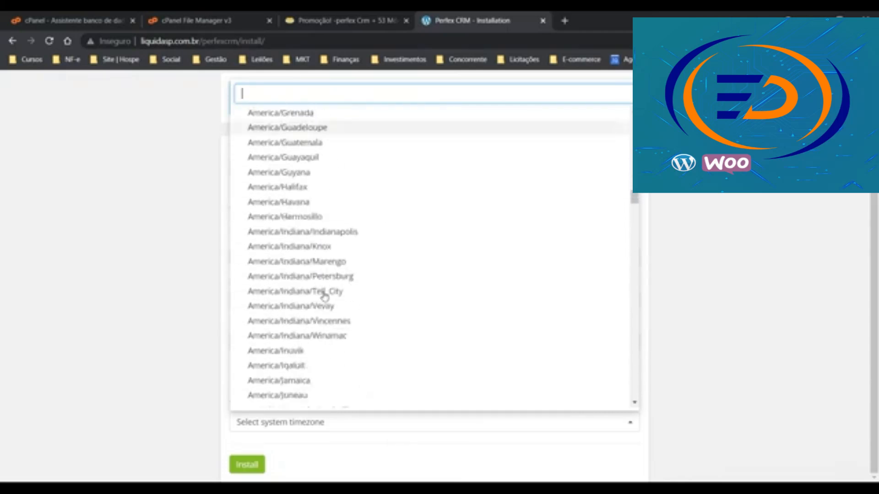
pyautogui.scroll(-4, 300, 241)
pyautogui.scroll(-4, 323, 251)
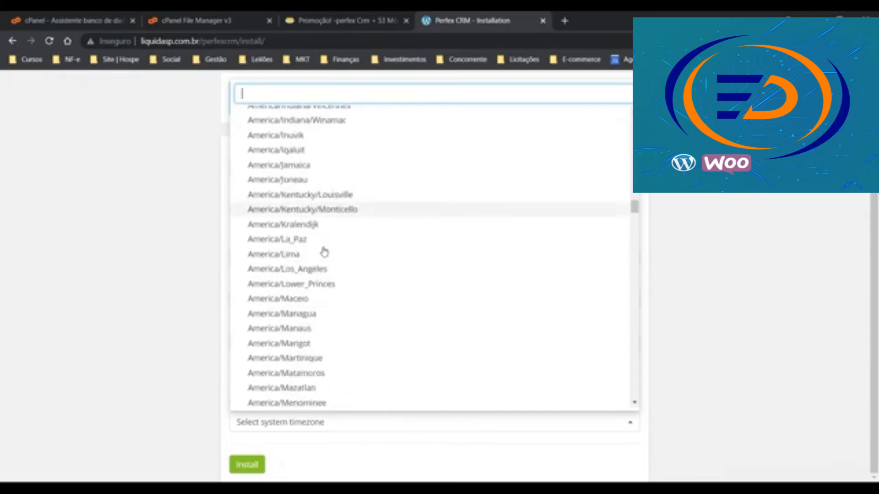
pyautogui.scroll(-4, 308, 215)
pyautogui.scroll(-5, 307, 224)
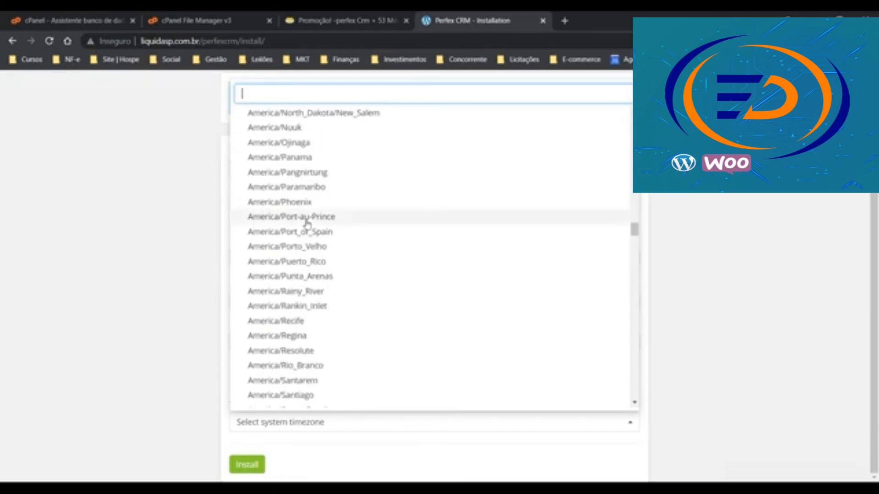
pyautogui.write('l')
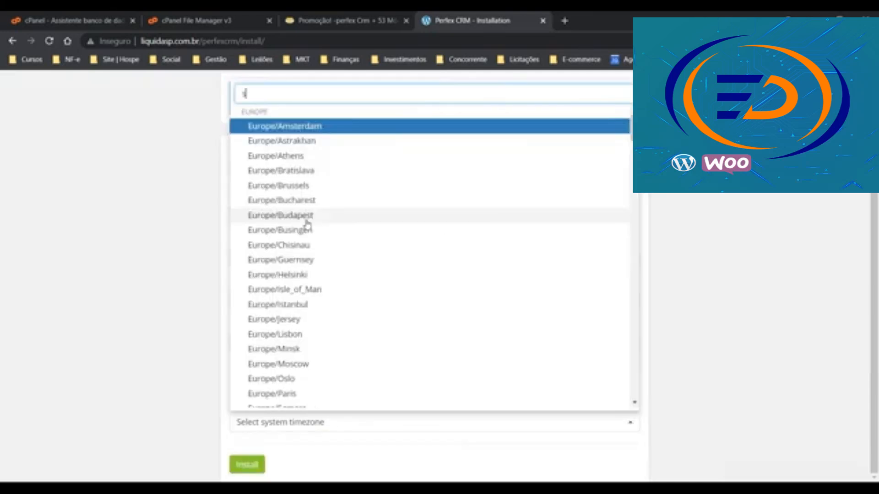
pyautogui.write('ao')
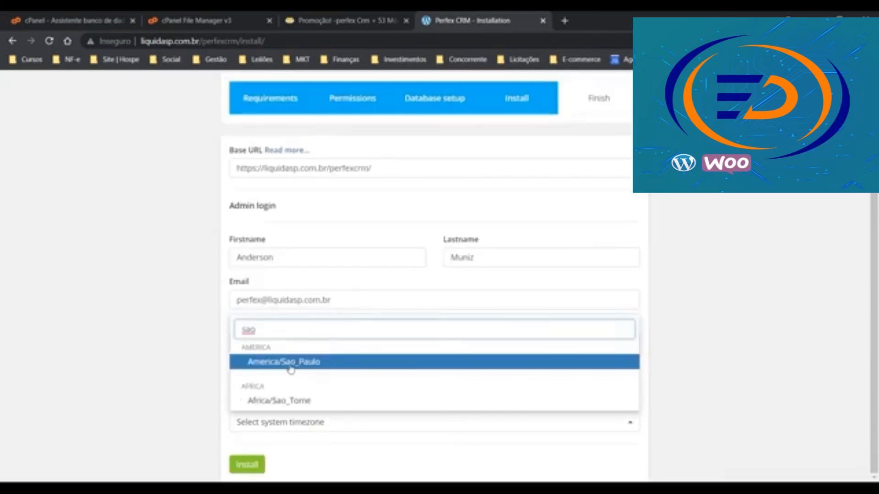
pyautogui.click(291, 363)
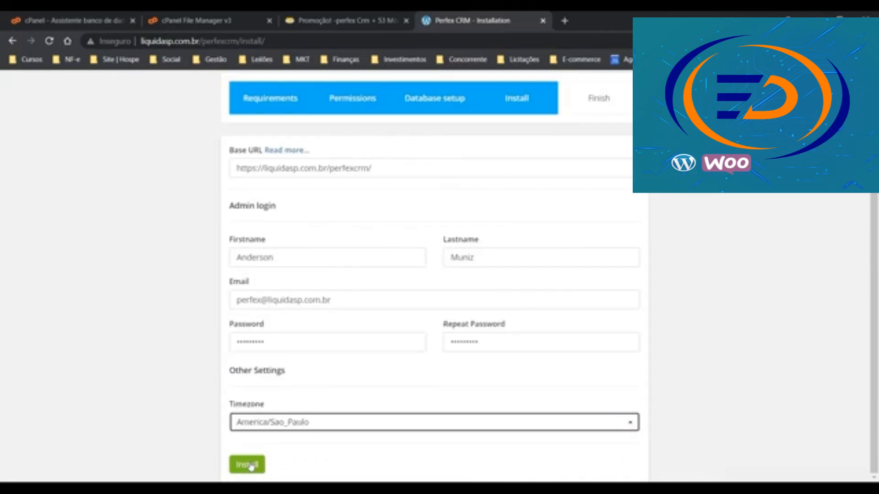
pyautogui.click(251, 466)
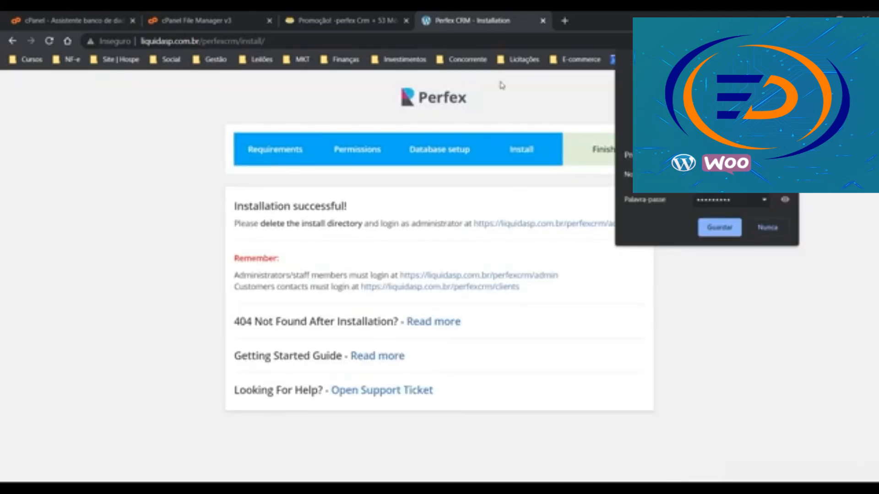
# Decline Chrome's offer to save the password after the successful installation
pyautogui.click(767, 231)
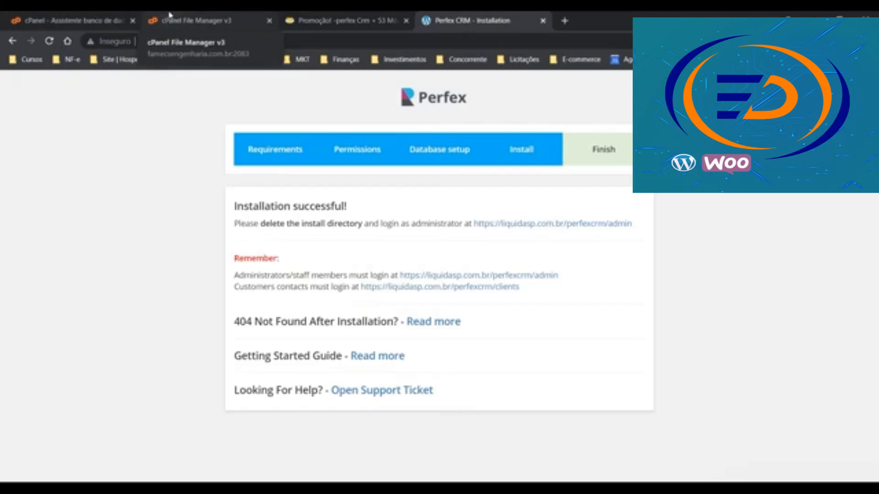
# Rename the perfexcrm install folder to 'installs' in cPanel File Manager
pyautogui.click(195, 20)
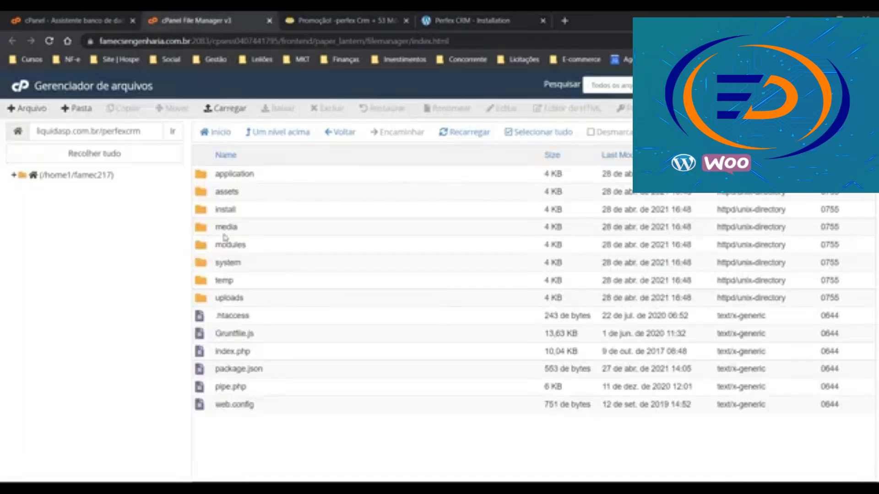
pyautogui.rightClick(236, 211)
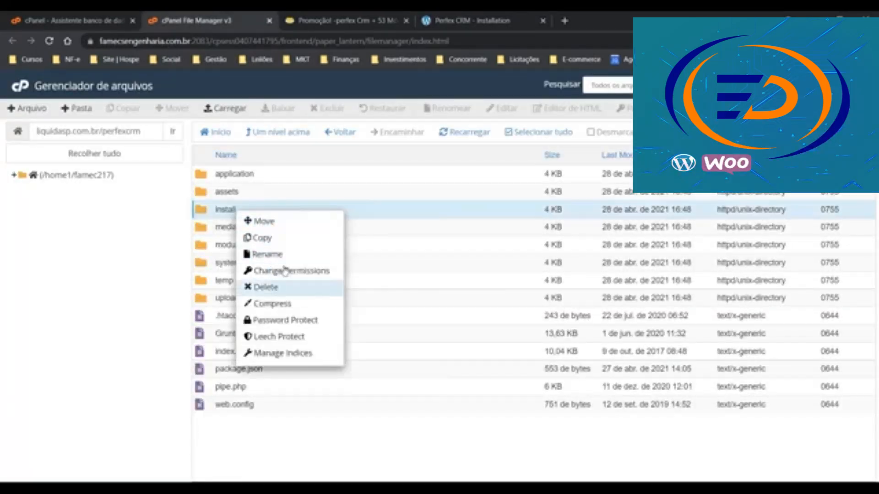
pyautogui.click(268, 254)
pyautogui.write('stalls')
pyautogui.click(538, 323)
pyautogui.click(440, 15)
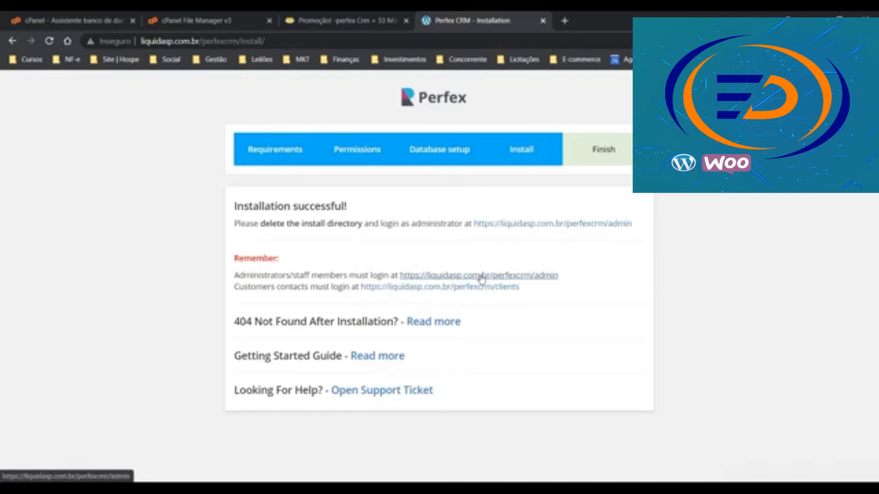
# Open the admin login page from the administrator link on the success page
pyautogui.click(482, 276)
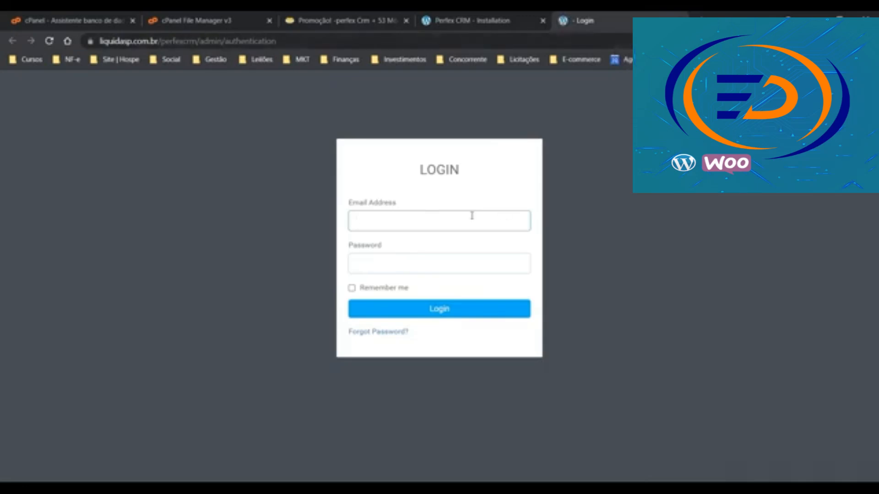
# Log in to Perfex CRM with the admin e-mail address and password
pyautogui.click(456, 222)
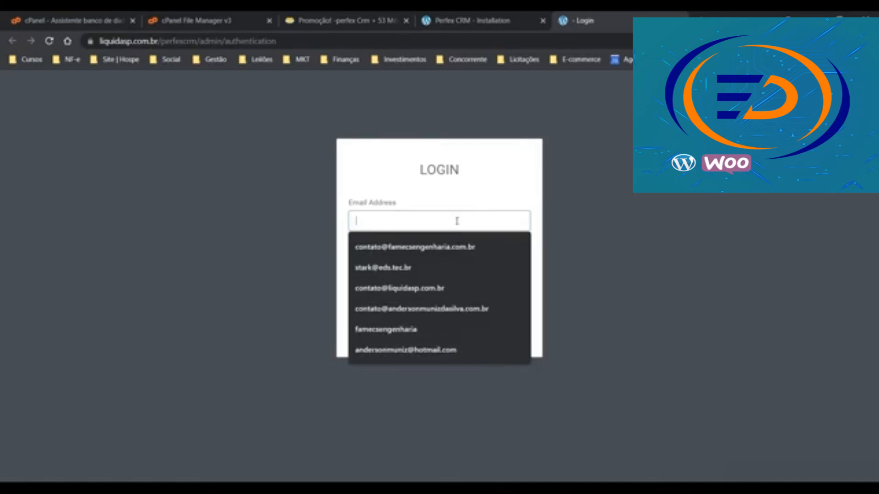
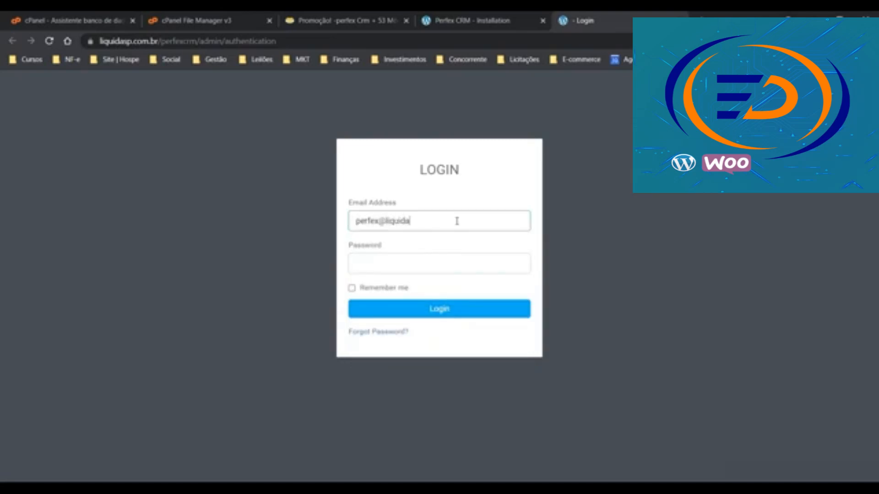
pyautogui.press('Tab')
pyautogui.write('********')
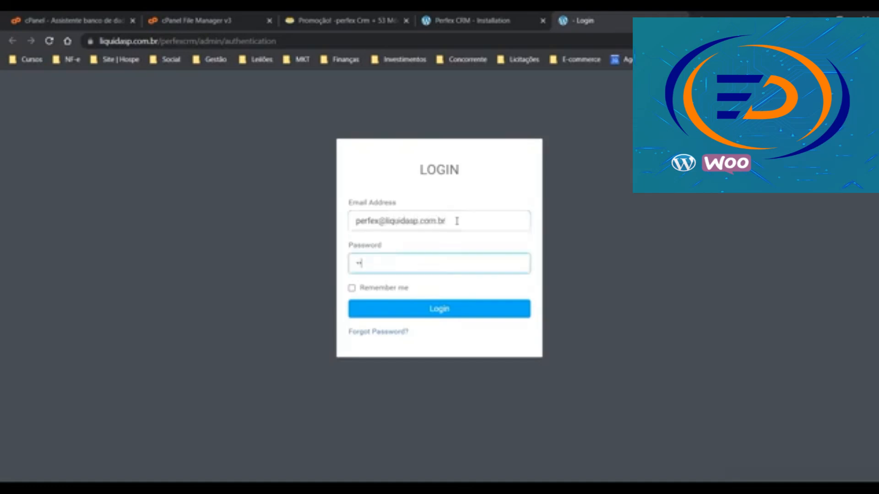
pyautogui.write('*')
pyautogui.press('Return')
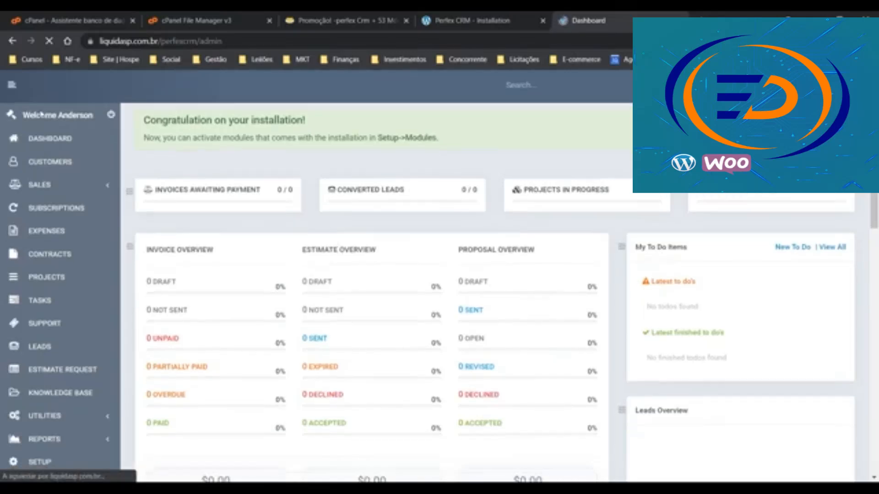
# Look over the Staff members list, then return to the admin dashboard
pyautogui.scroll(-7, 43, 182)
pyautogui.scroll(5, 44, 182)
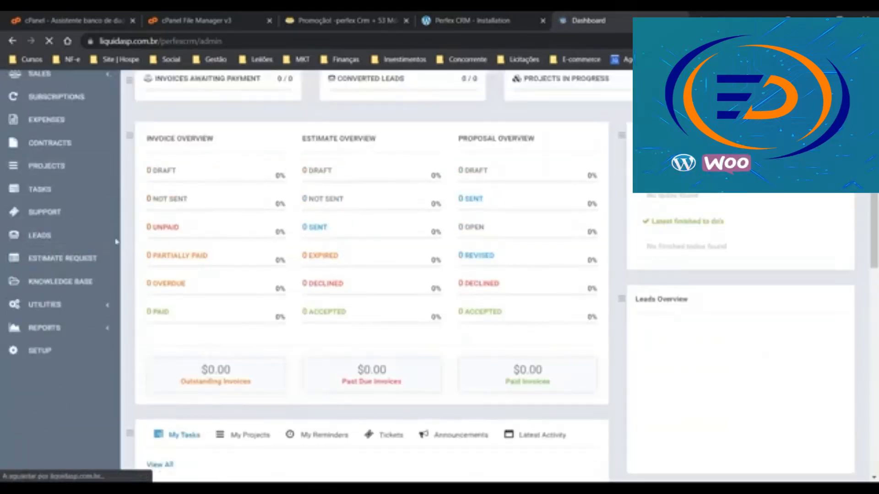
pyautogui.click(44, 354)
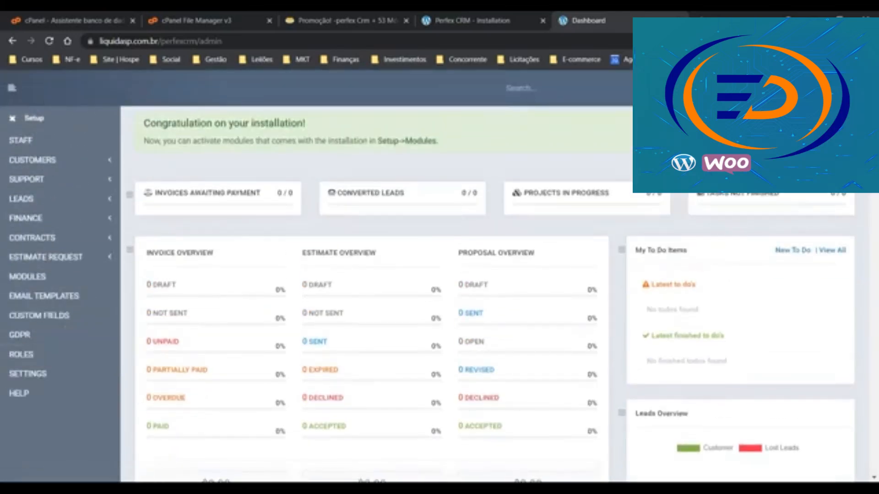
pyautogui.click(27, 140)
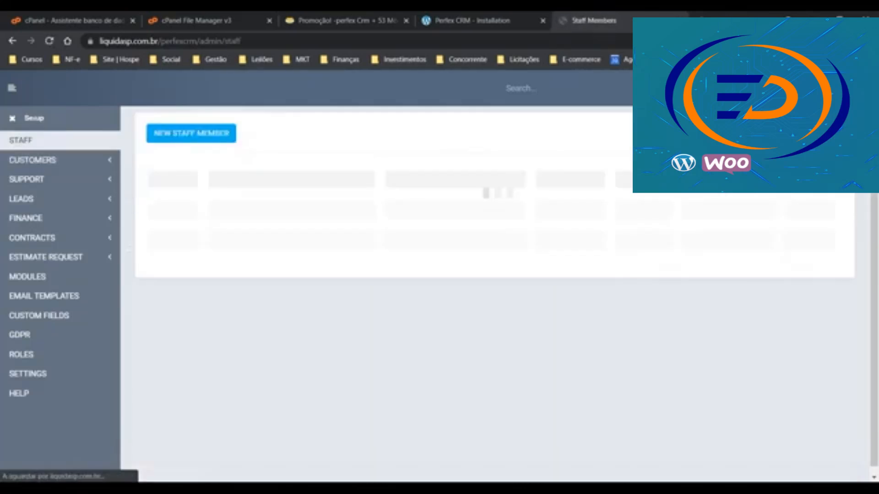
pyautogui.click(13, 118)
pyautogui.click(43, 143)
# Open Setup > Settings at its General group with logo, favicon and company name
pyautogui.scroll(-7, 68, 299)
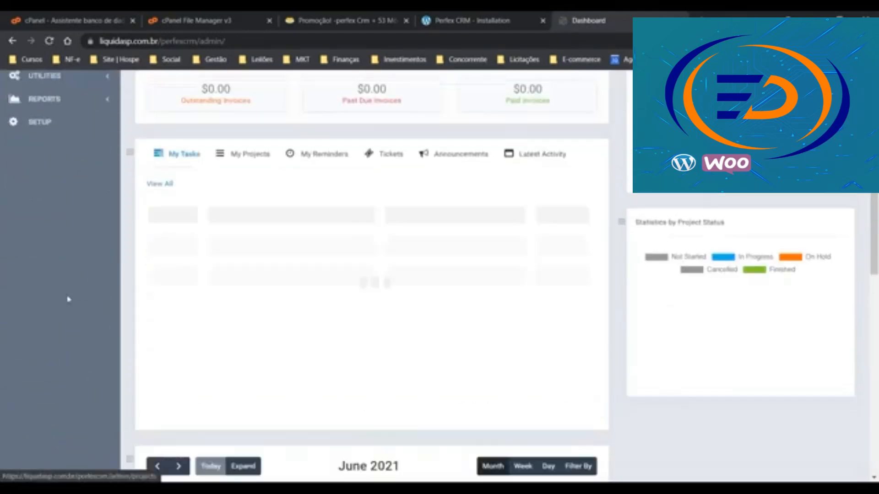
pyautogui.scroll(3, 68, 300)
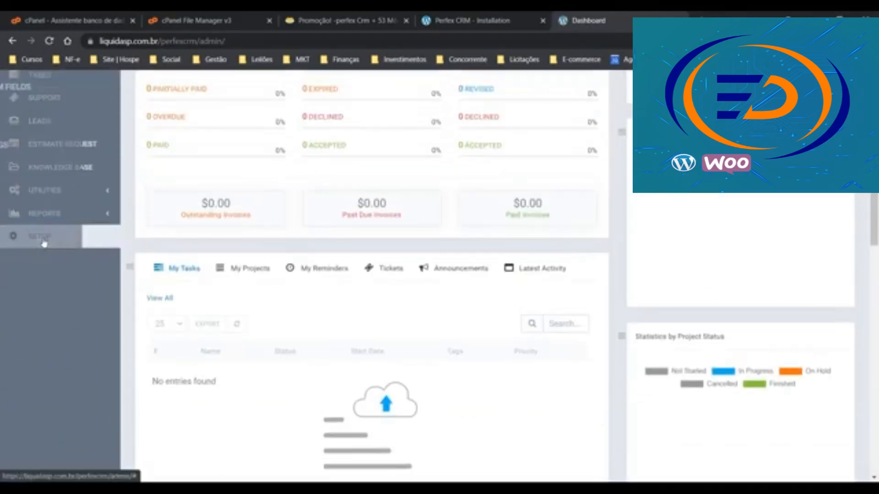
pyautogui.click(43, 243)
pyautogui.scroll(3, 36, 270)
pyautogui.click(39, 261)
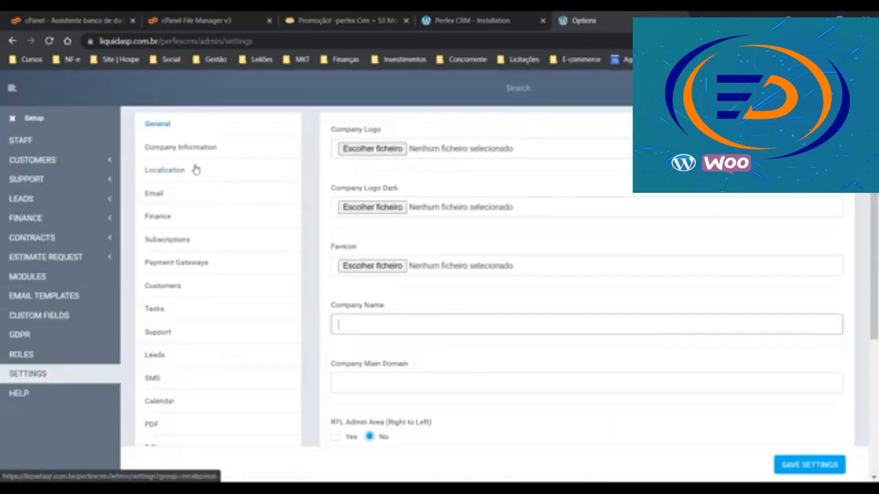
# In Localization, choose date format d-m-Y and default language Portuguese_br, then save
pyautogui.click(178, 171)
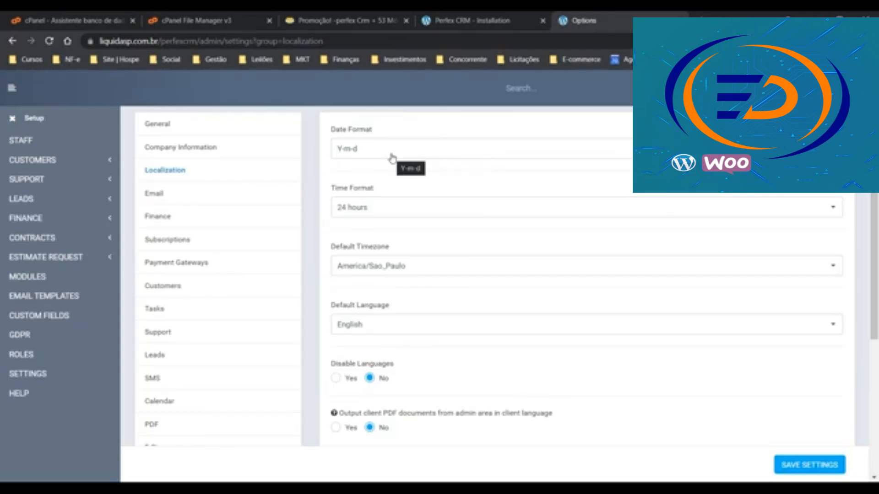
pyautogui.click(391, 156)
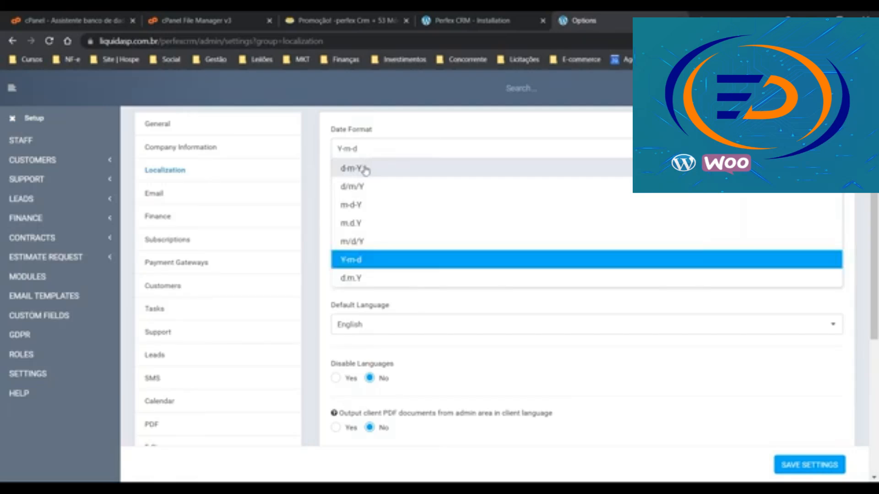
pyautogui.click(365, 169)
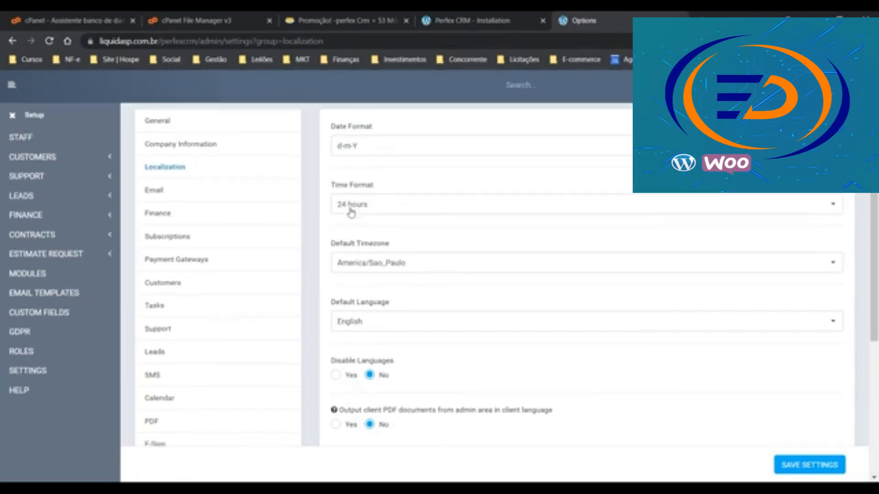
pyautogui.scroll(-4, 350, 208)
pyautogui.scroll(3, 360, 100)
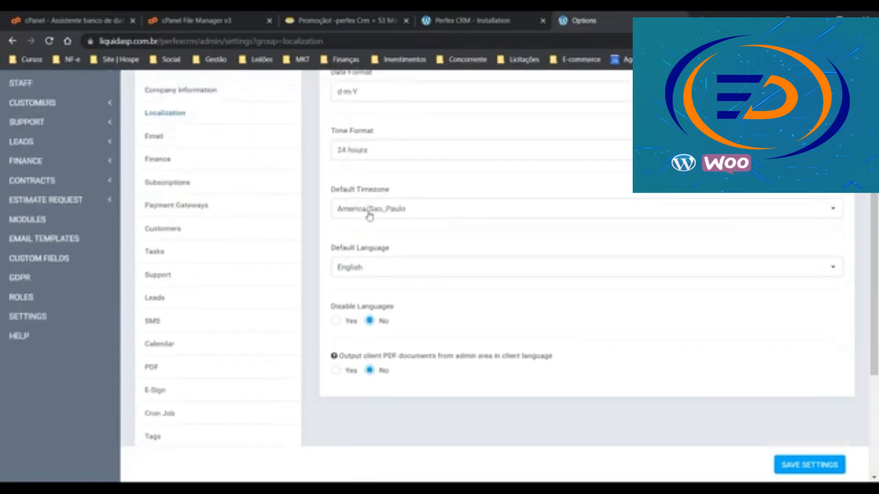
pyautogui.click(380, 271)
pyautogui.scroll(-3, 306, 241)
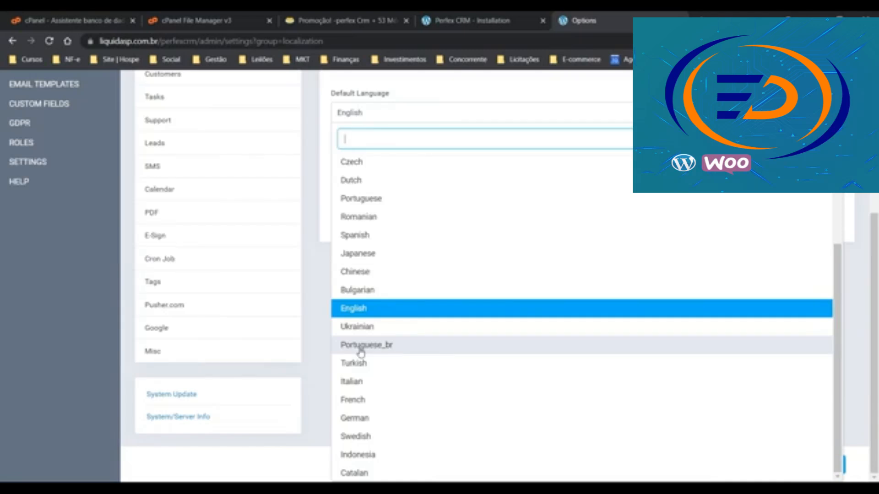
pyautogui.click(361, 346)
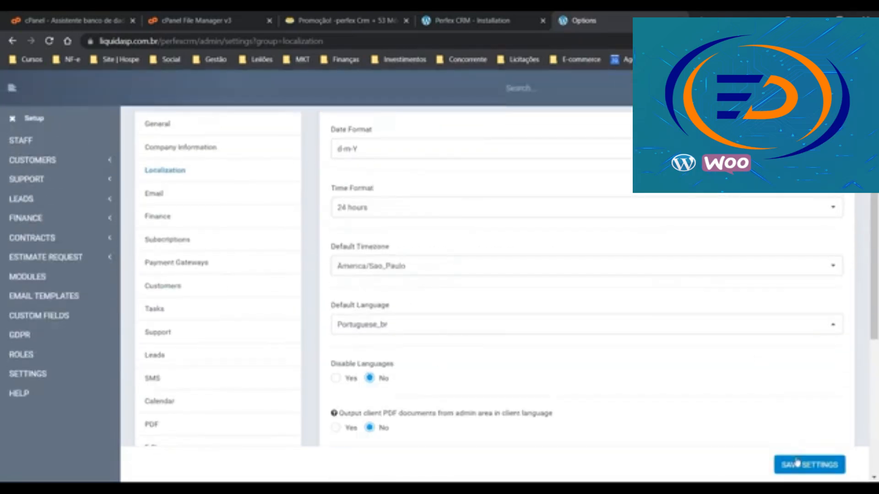
pyautogui.click(796, 463)
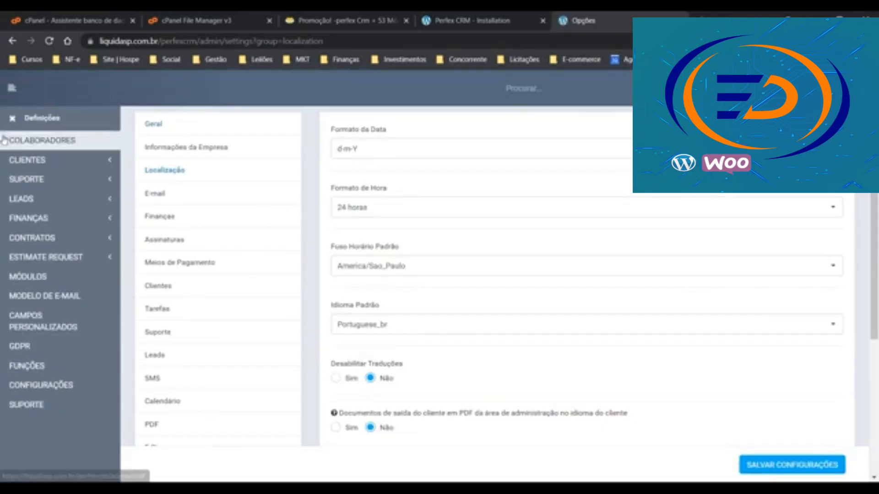
# Go back to the dashboard, then open Definições > Configurações and scroll the Geral fields
pyautogui.click(13, 119)
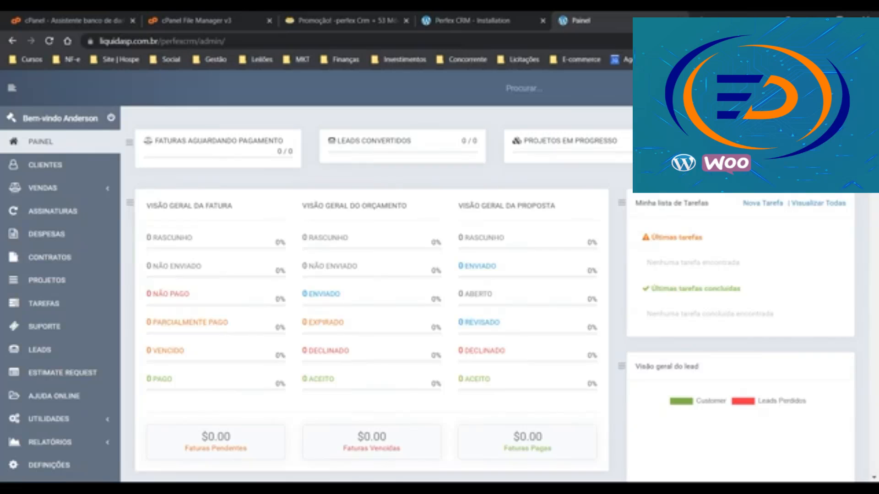
pyautogui.scroll(-5, 41, 458)
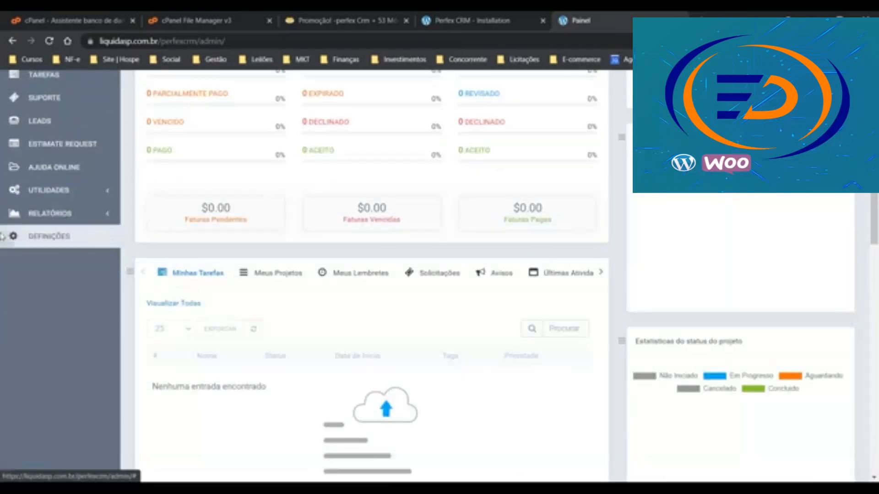
pyautogui.click(46, 236)
pyautogui.scroll(5, 44, 270)
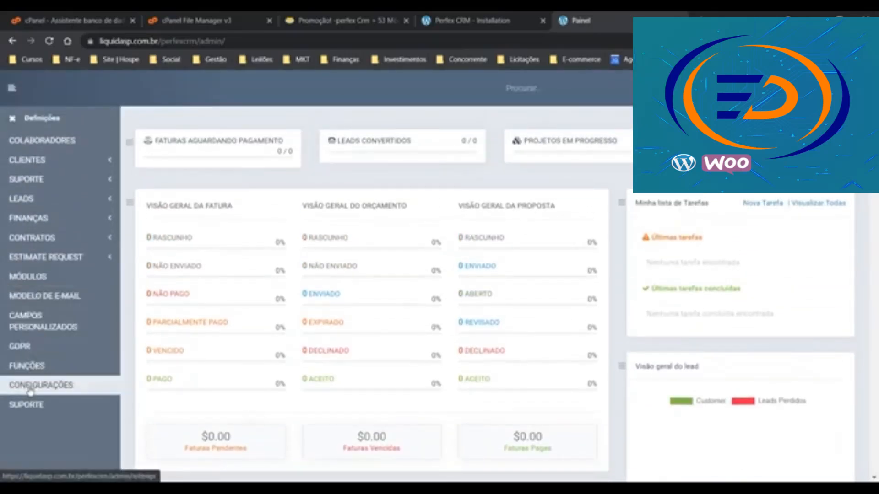
pyautogui.click(27, 386)
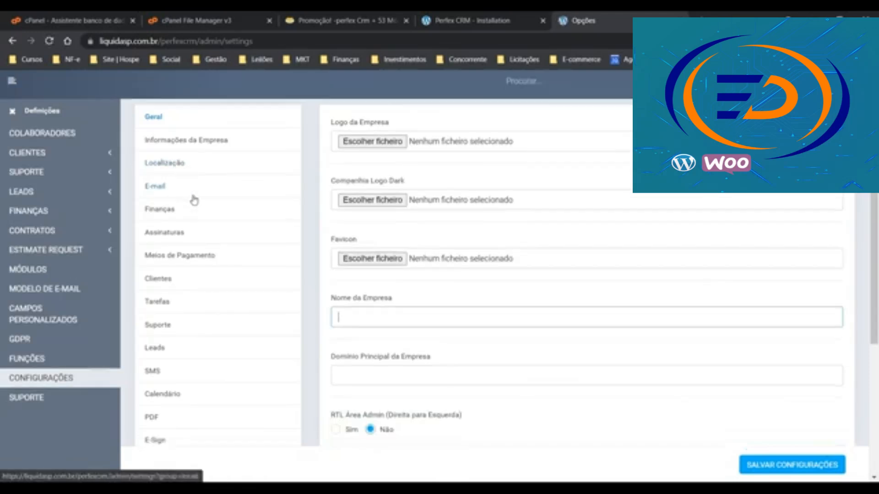
pyautogui.scroll(-4, 206, 249)
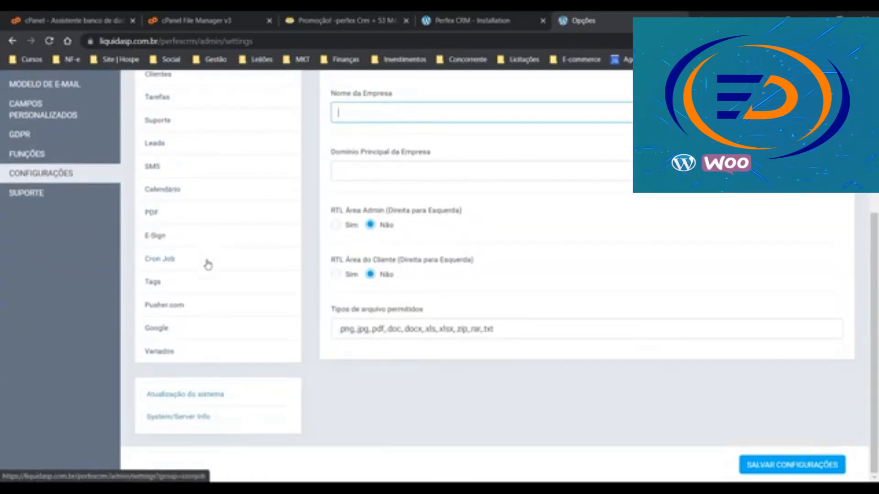
pyautogui.scroll(4, 206, 261)
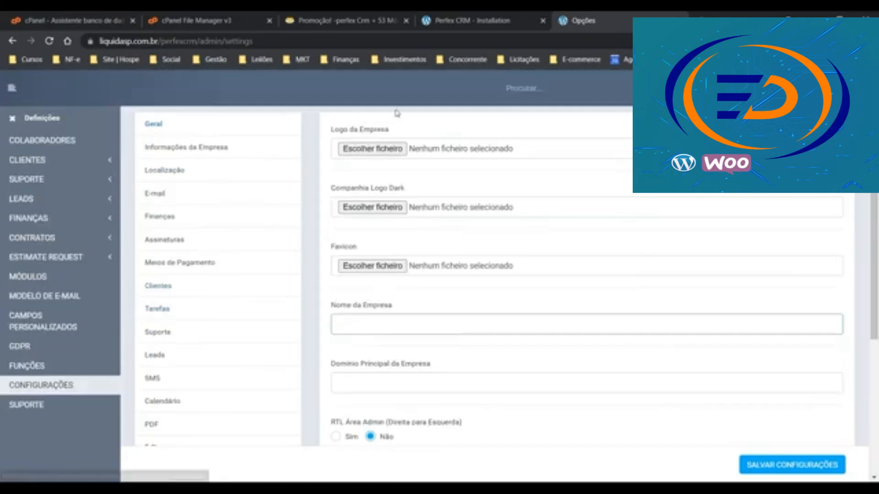
pyautogui.scroll(-1, 417, 156)
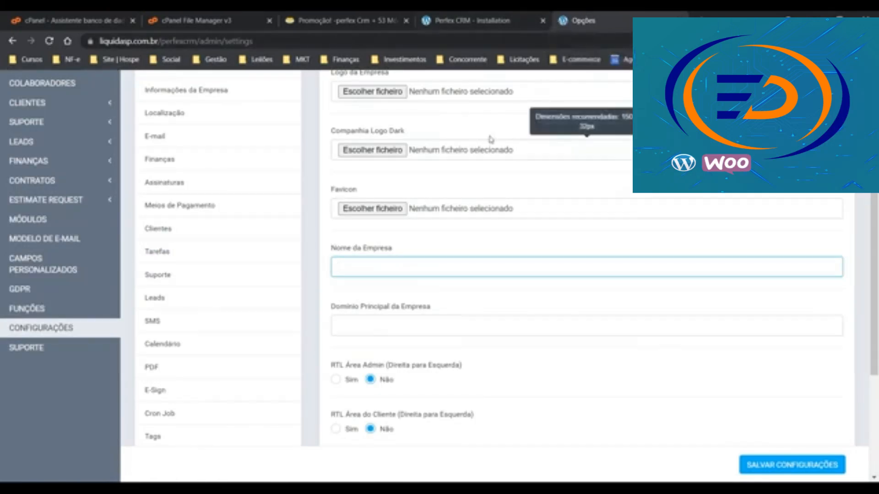
pyautogui.scroll(1, 215, 192)
# Open Informações da Empresa and scroll through the empty name, address and CNPJ fields
pyautogui.click(199, 150)
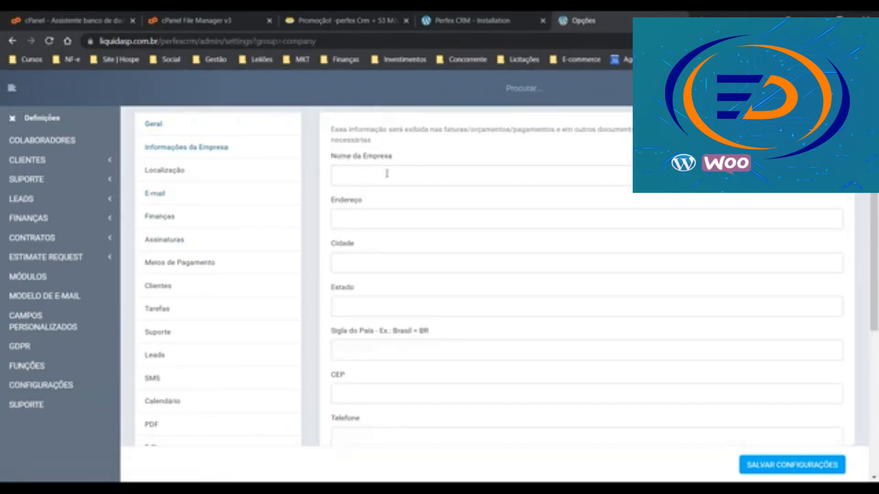
pyautogui.scroll(-3, 393, 240)
pyautogui.scroll(-2, 393, 240)
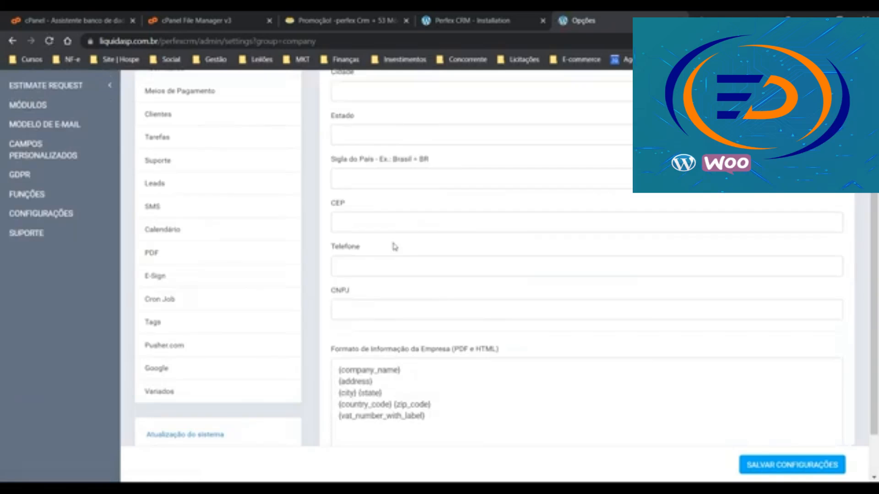
pyautogui.scroll(-2, 399, 306)
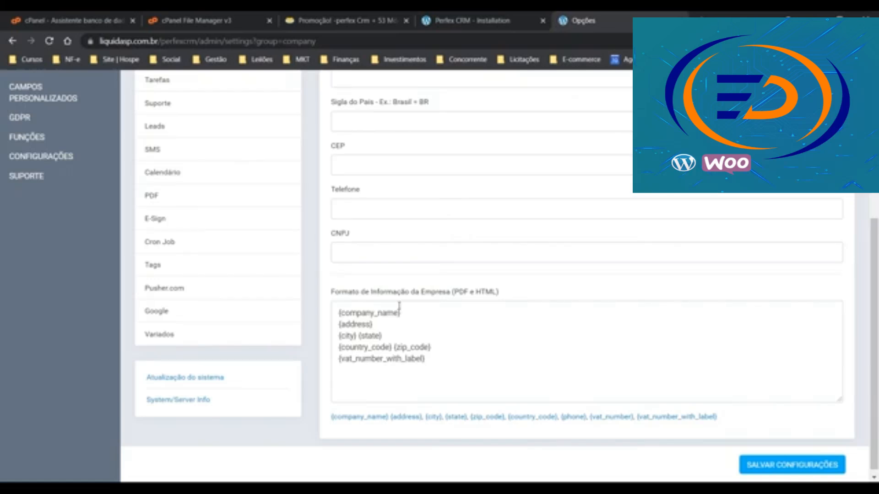
pyautogui.scroll(5, 192, 248)
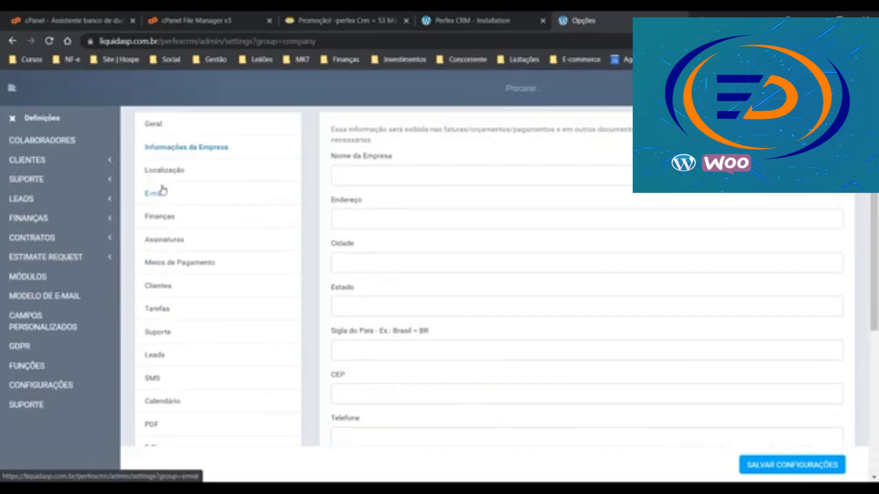
# Review the E-mail SMTP settings, then open Atualização do sistema showing version 2.8.4
pyautogui.click(162, 192)
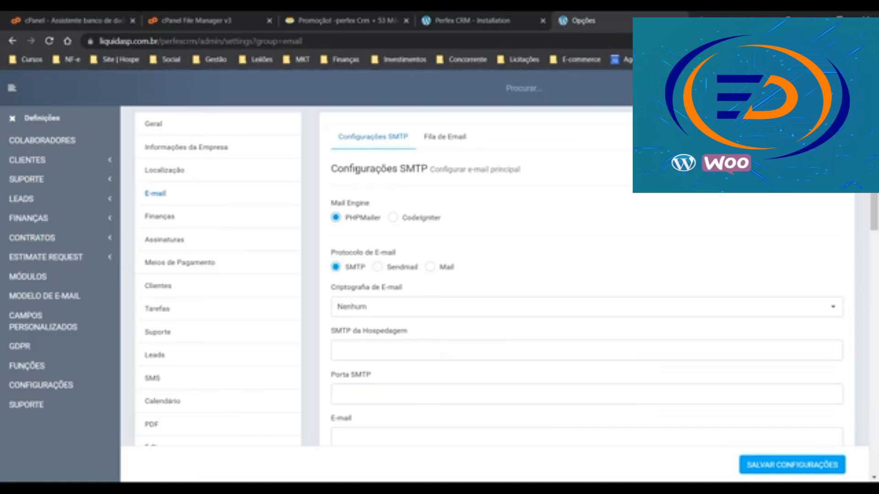
pyautogui.scroll(-5, 65, 202)
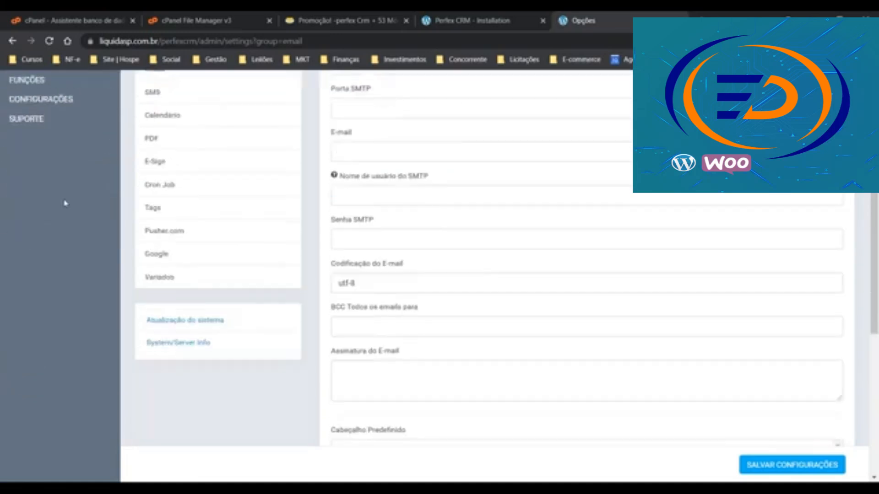
pyautogui.click(180, 324)
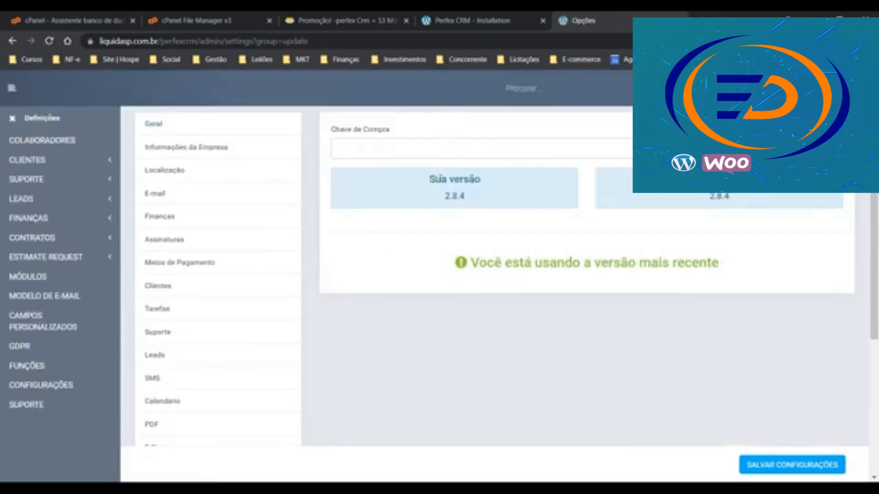
# Highlight the Sua versão heading and latest version 2.8.4, then return to the Painel dashboard
pyautogui.moveTo(428, 179); pyautogui.dragTo(483, 180)
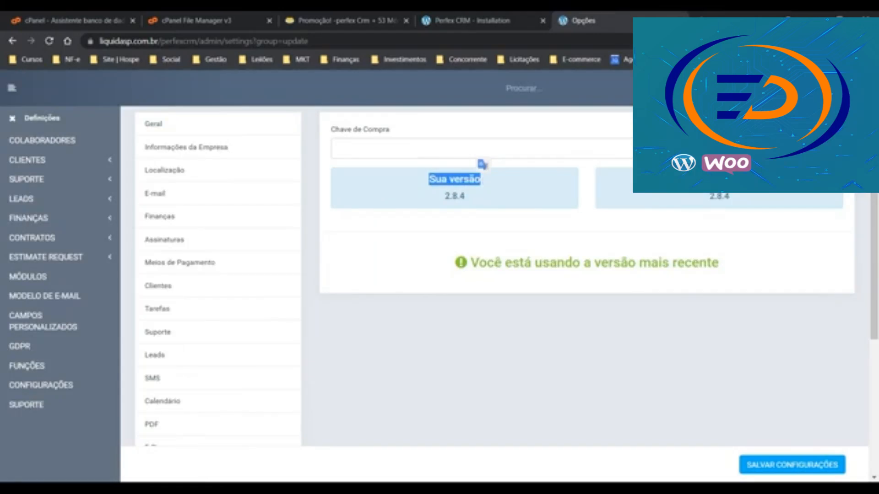
pyautogui.click(484, 181)
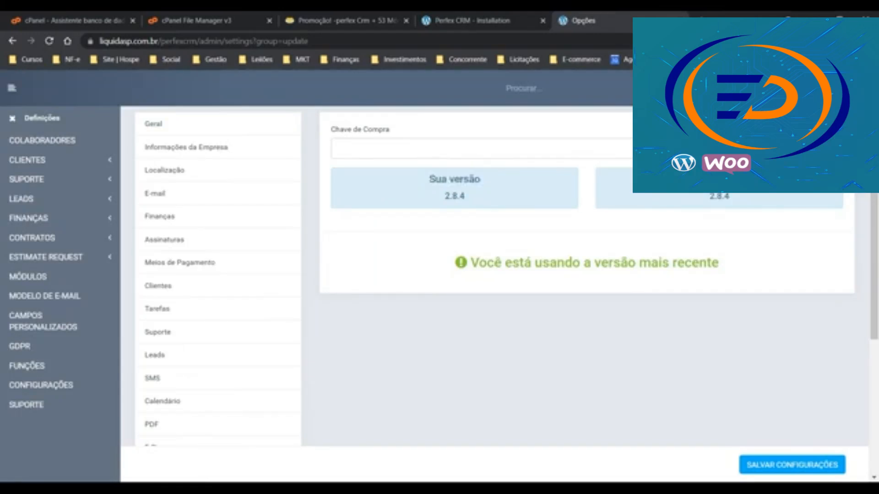
pyautogui.doubleClick(719, 198)
pyautogui.click(20, 122)
pyautogui.click(23, 141)
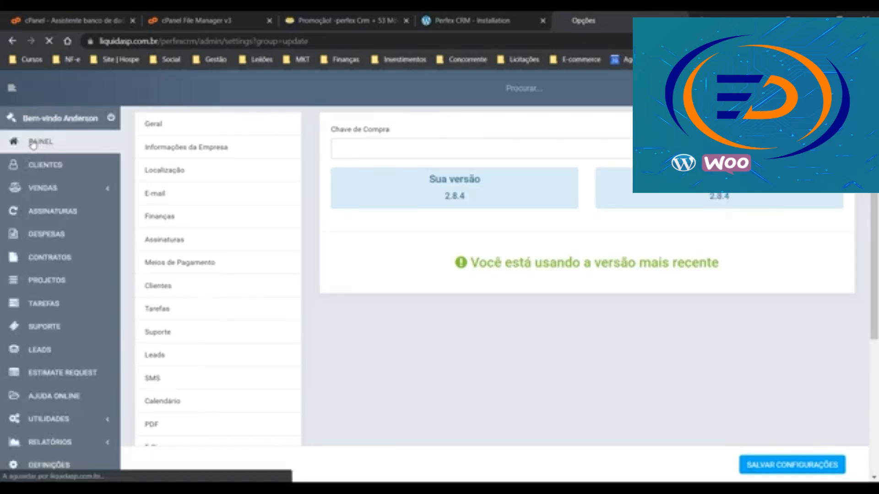